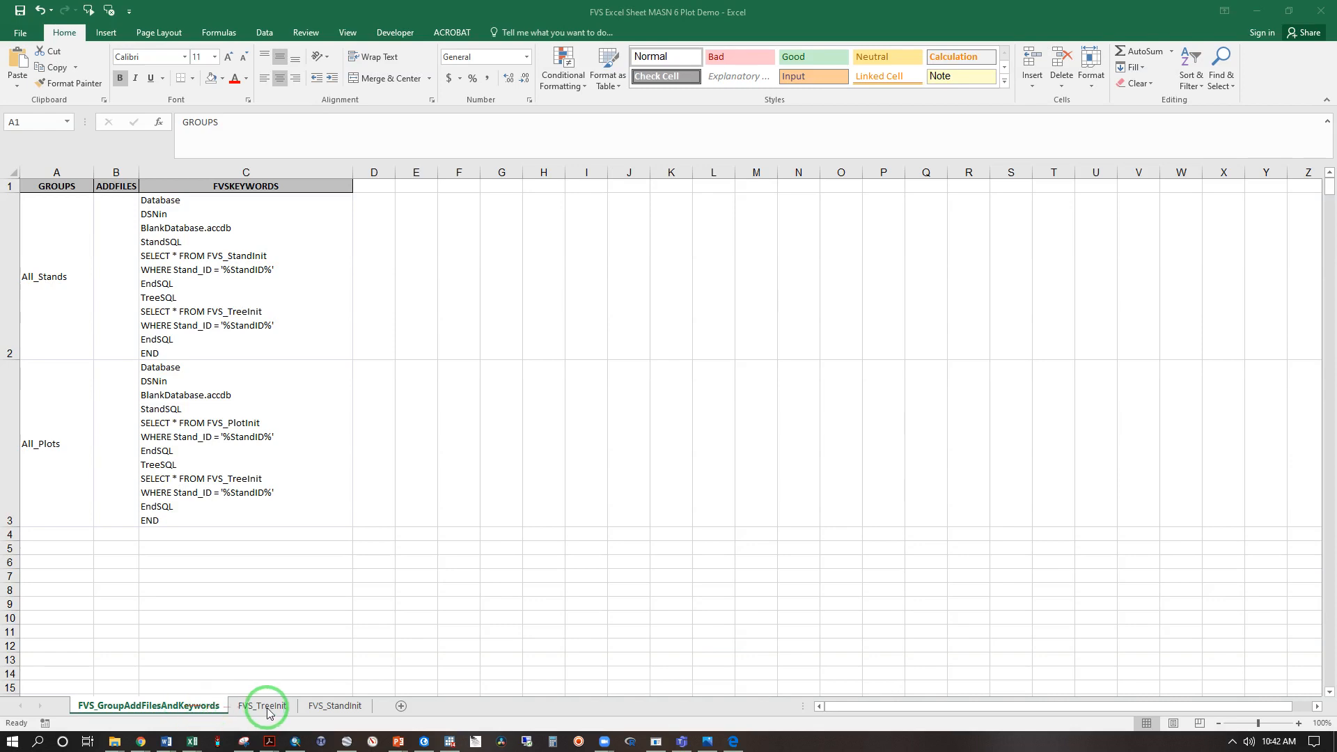
- Look through the workbook's FVS_StandInit, FVS_GroupAddFilesAndKeywords and FVS_TreeInit sheets, checking how their columns are laid out
left_click(262, 705)
left_click(313, 706)
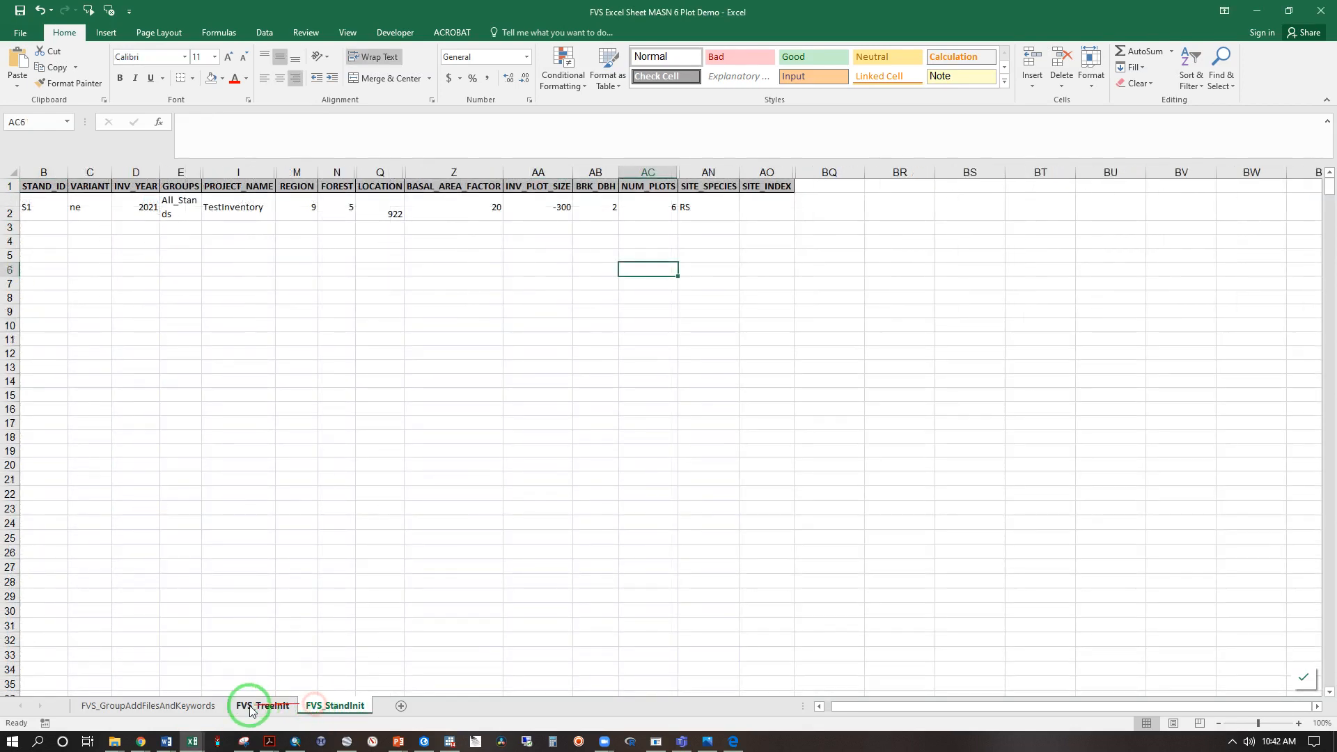
left_click(190, 706)
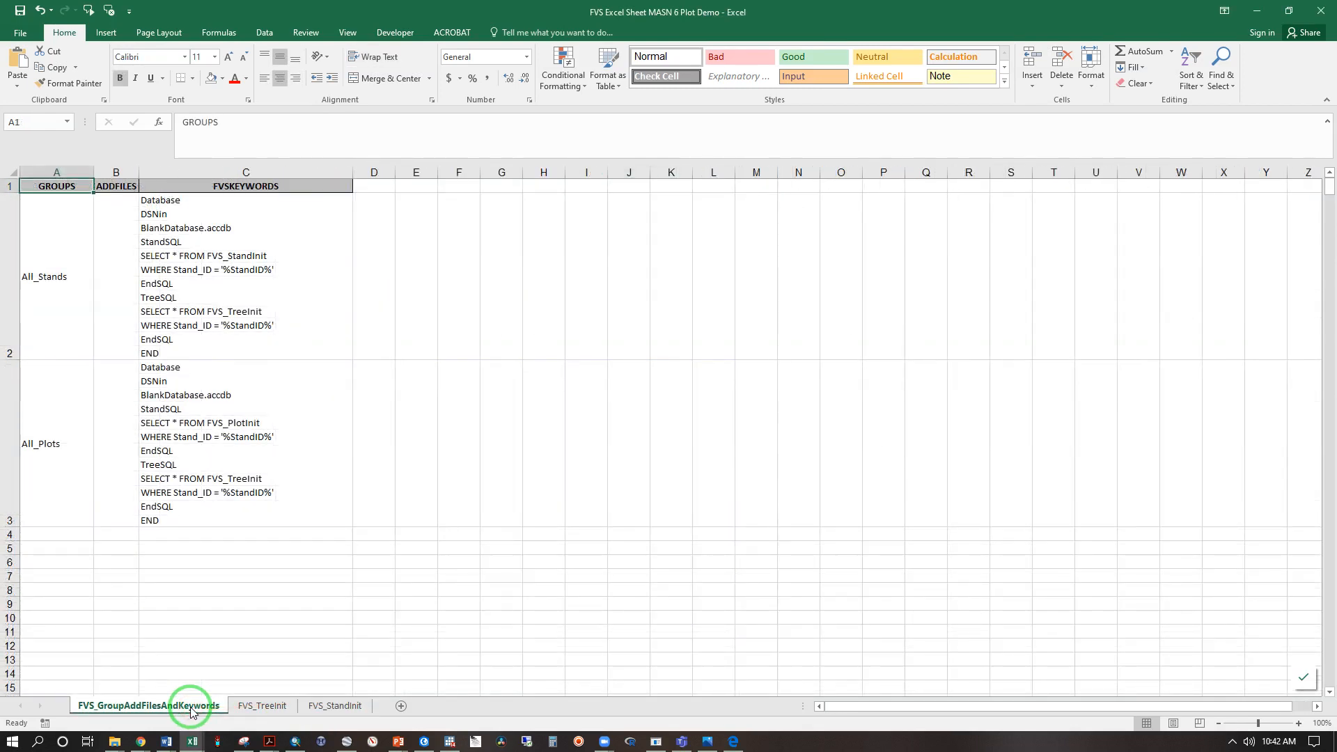
left_click(257, 705)
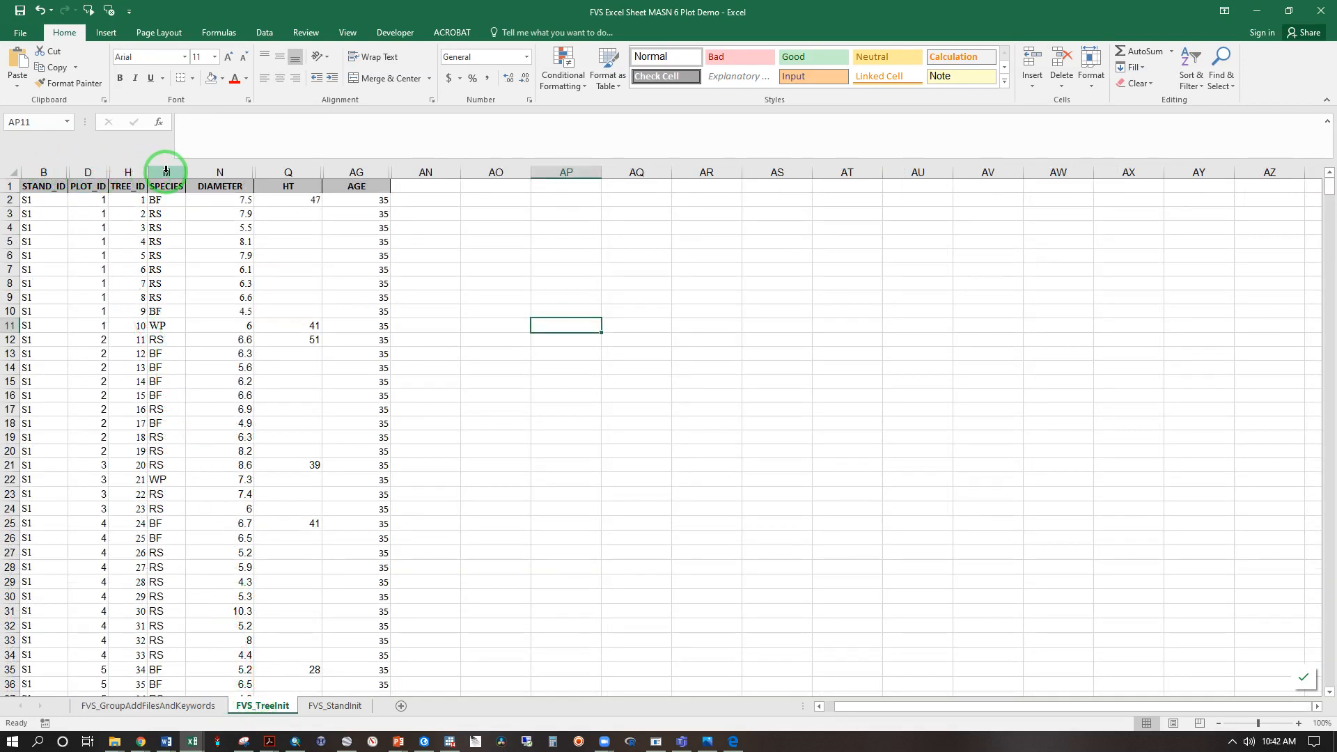
right_click(255, 174)
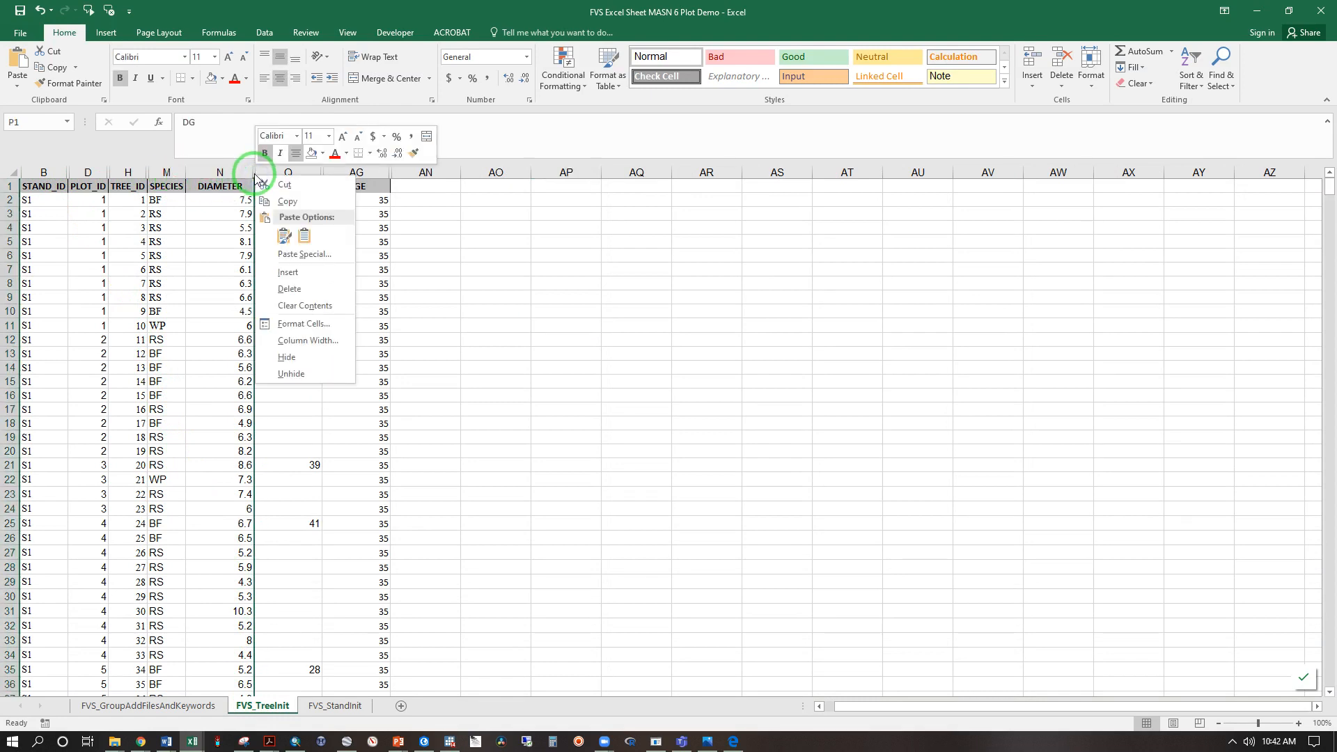
left_click(467, 361)
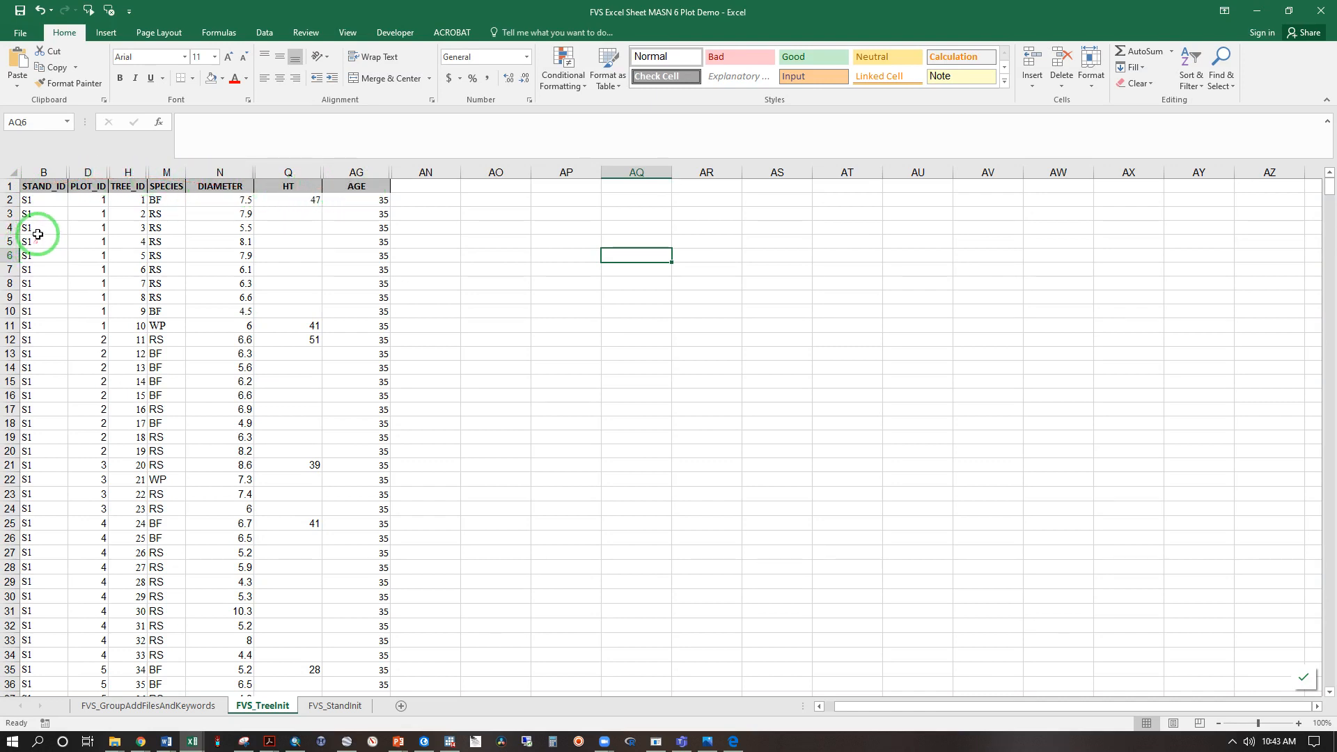
- Examine the plot, species, diameter, height and age records for every tree in the FVS_TreeInit sheet
scroll(33, 243, "down", 5)
scroll(33, 300, "up", 5)
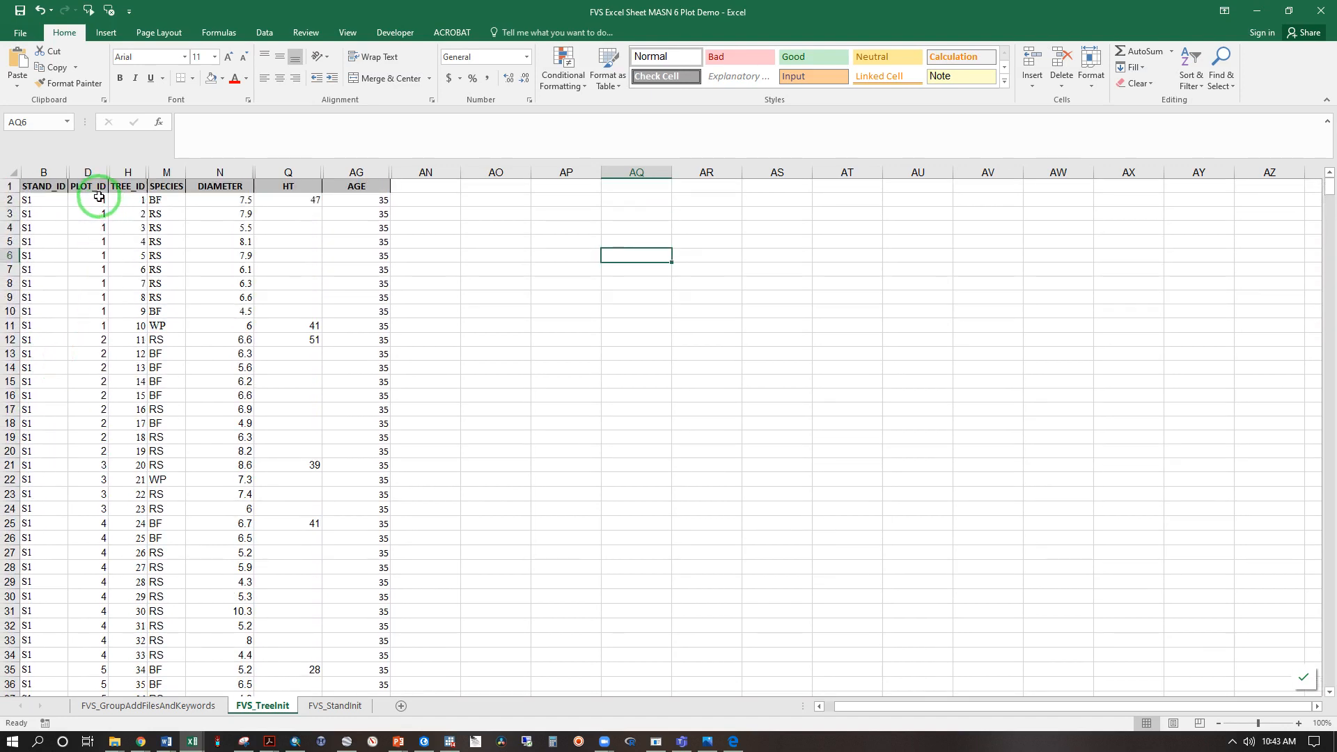
scroll(83, 359, "down", 3)
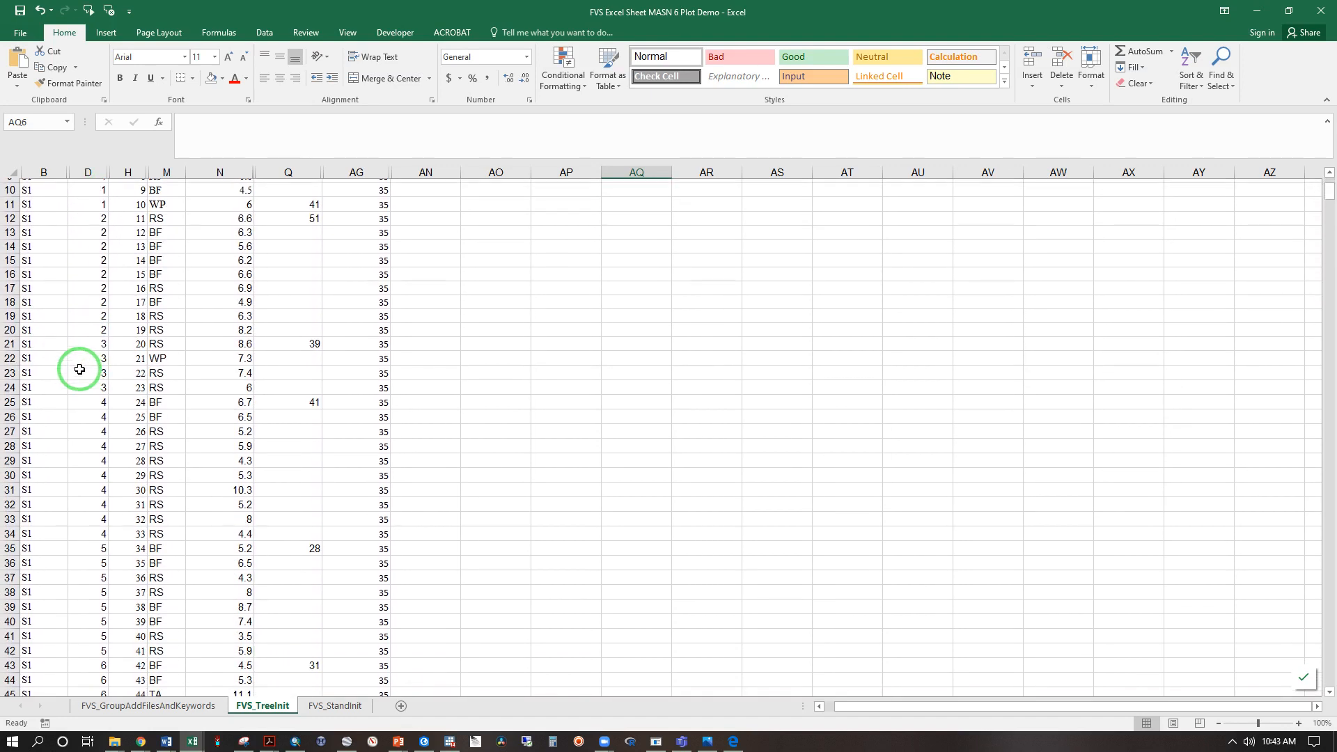
scroll(95, 480, "down", 1)
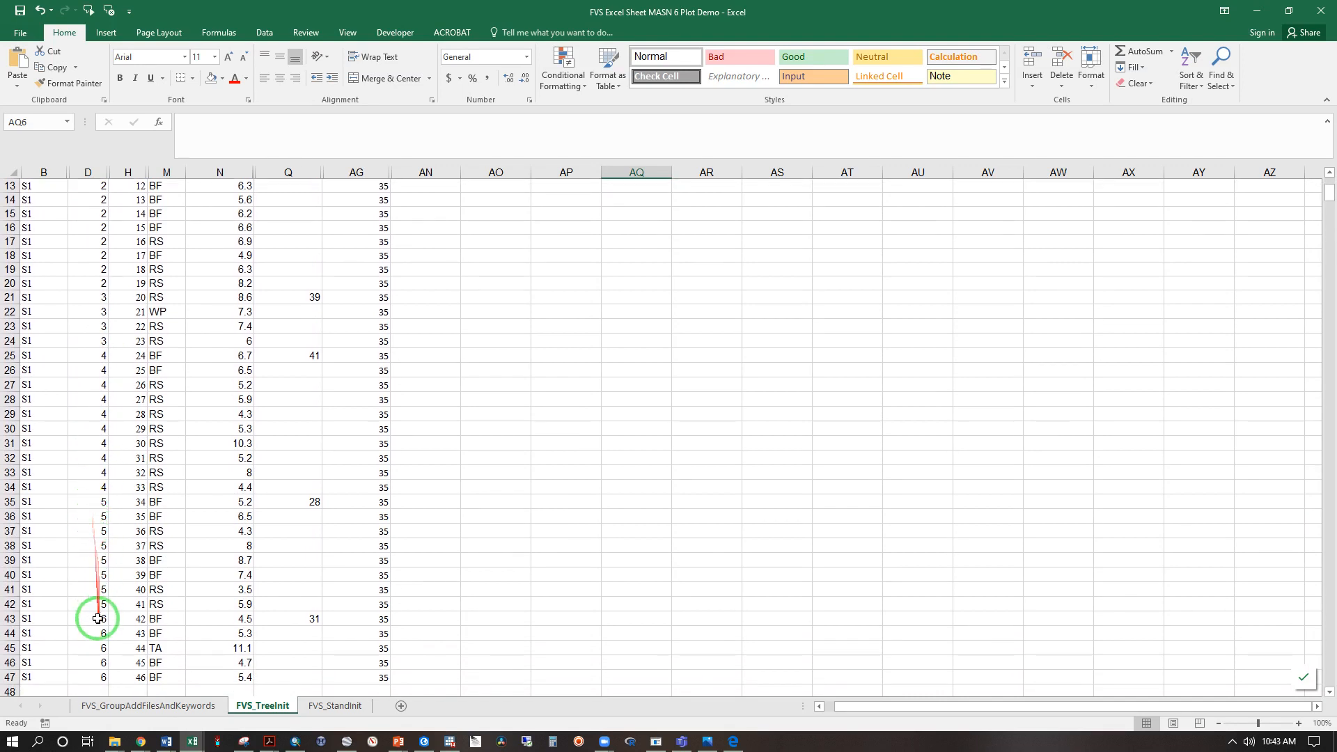
scroll(149, 357, "up", 4)
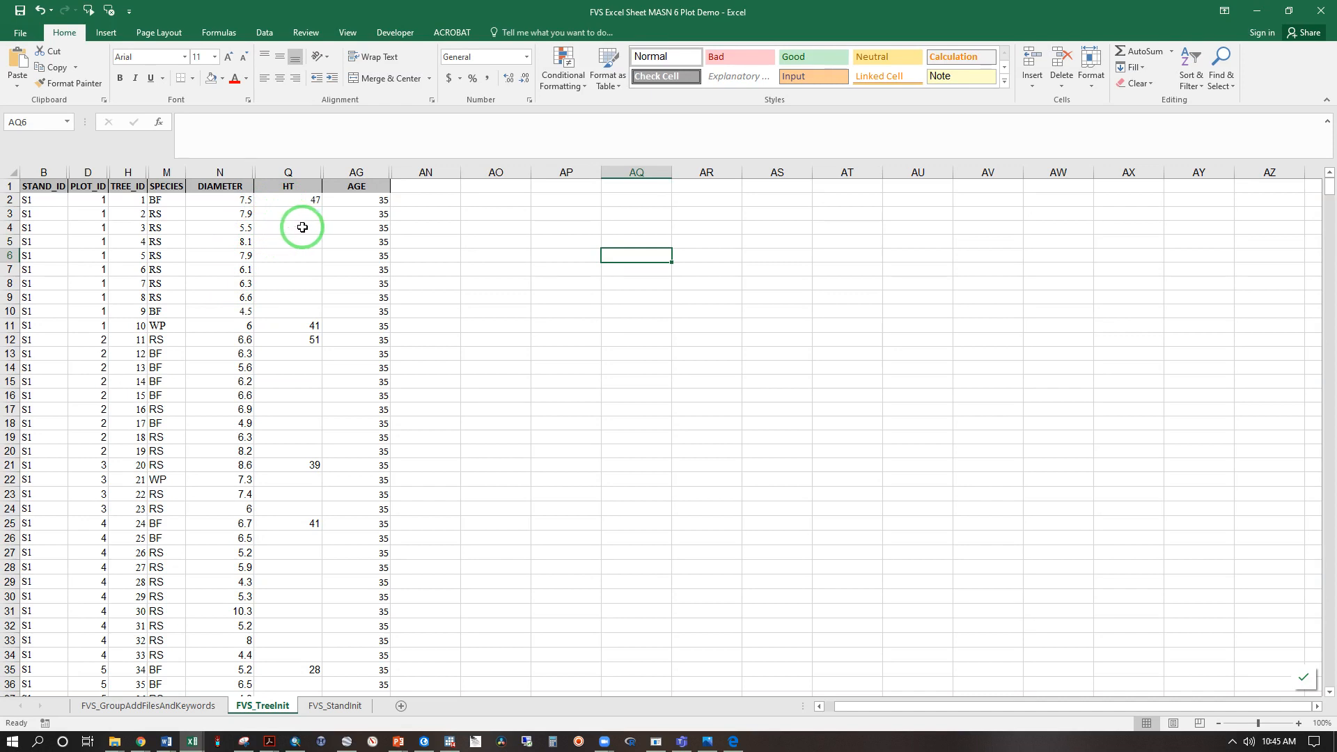
scroll(107, 253, "down", 5)
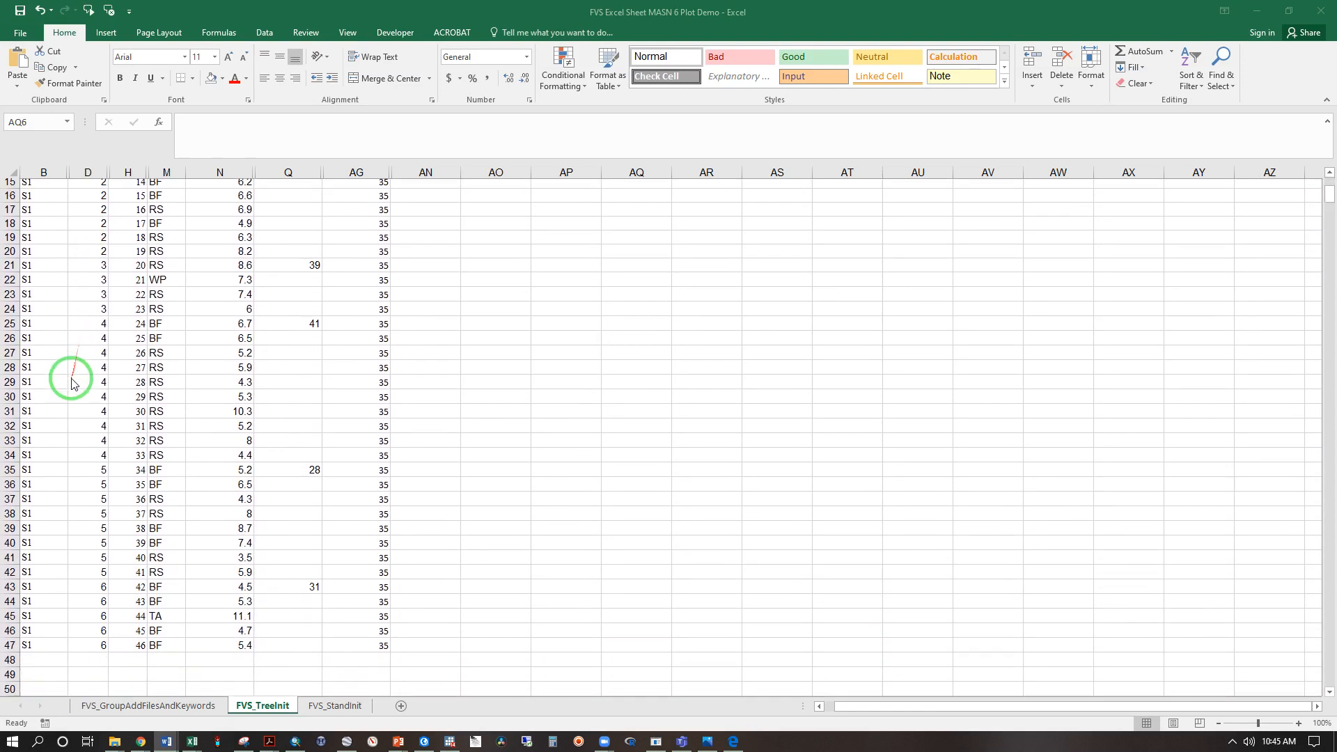
- Compare the stand record in FVS_StandInit with the tree records, checking stand ID, number of plots and site index fields
left_click(333, 707)
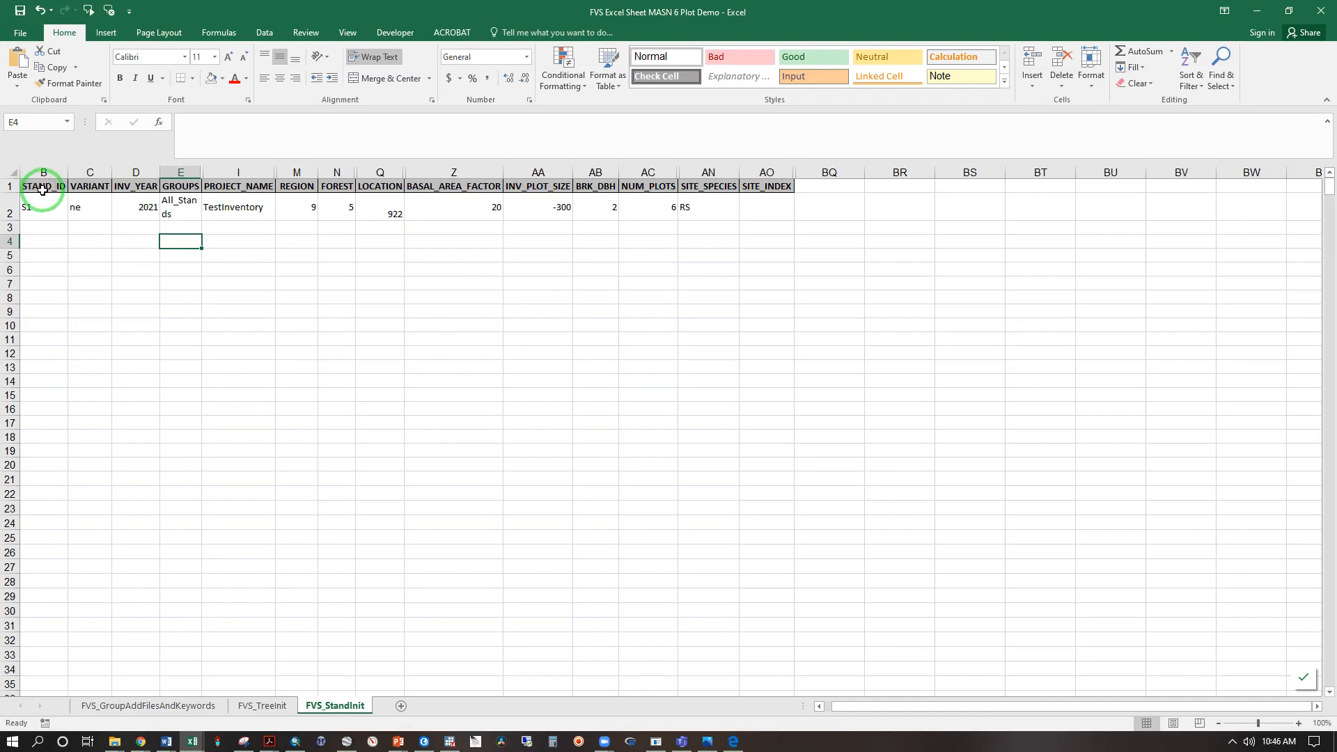
left_click(262, 706)
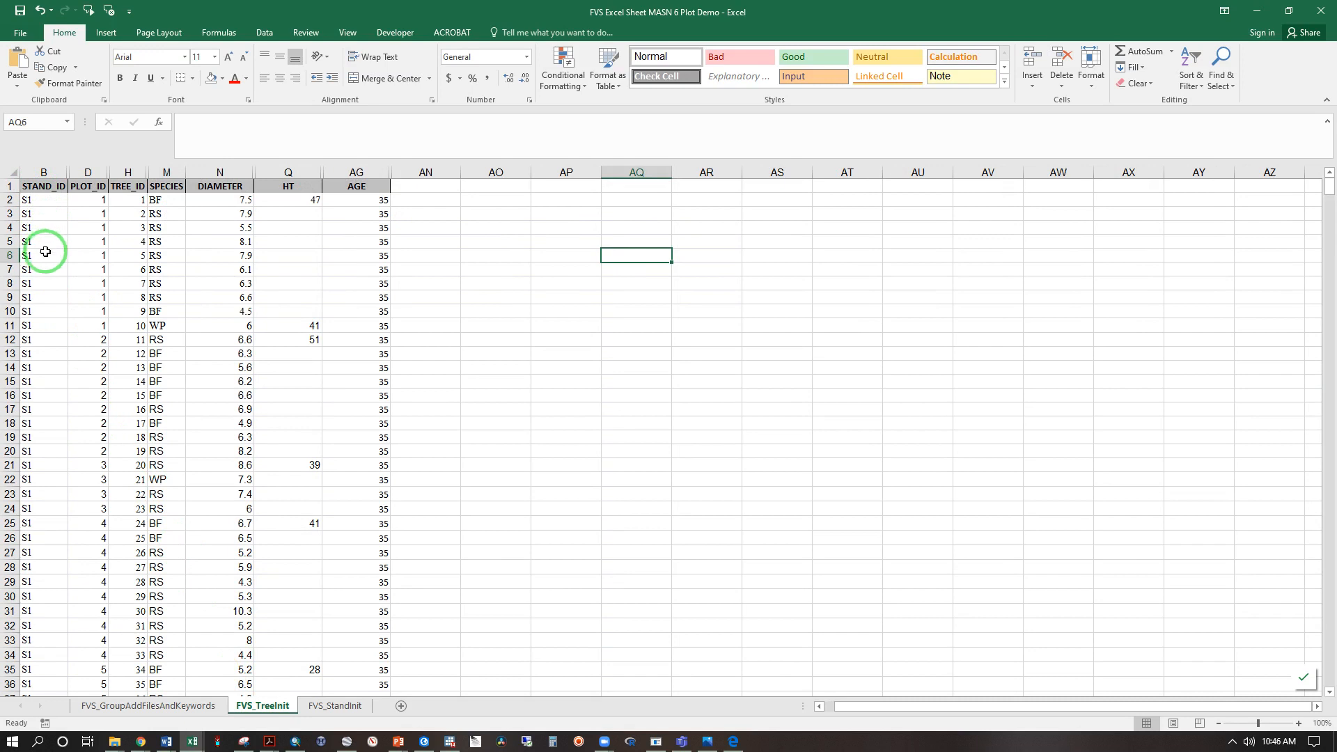
key("ctrl+Page_Down")
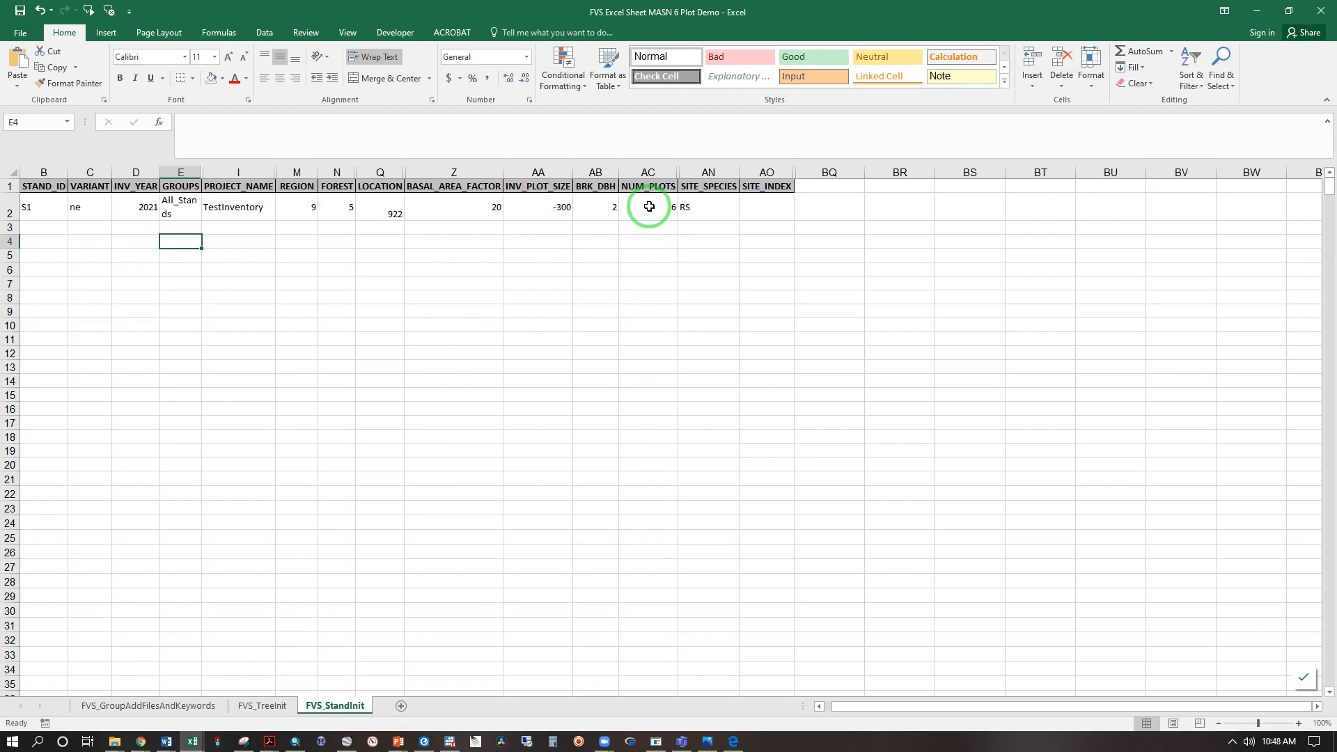
left_click(275, 704)
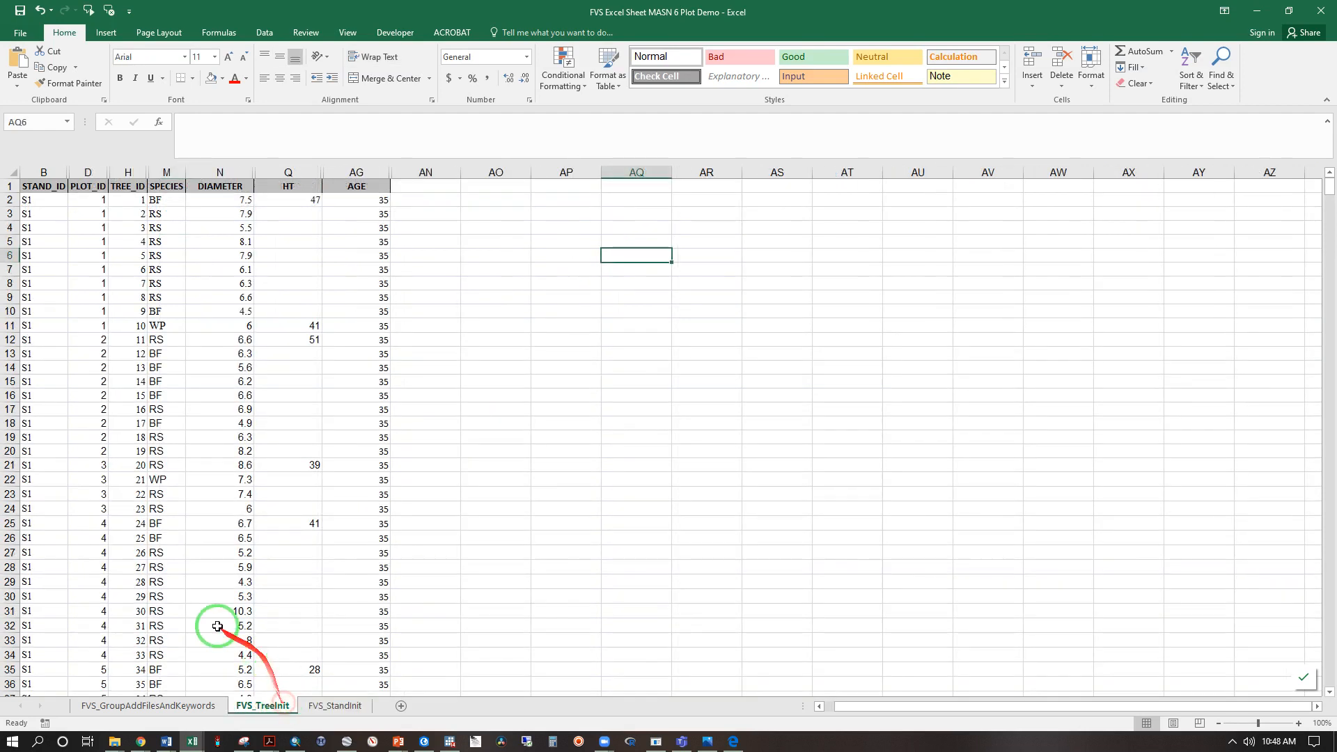
left_click(322, 704)
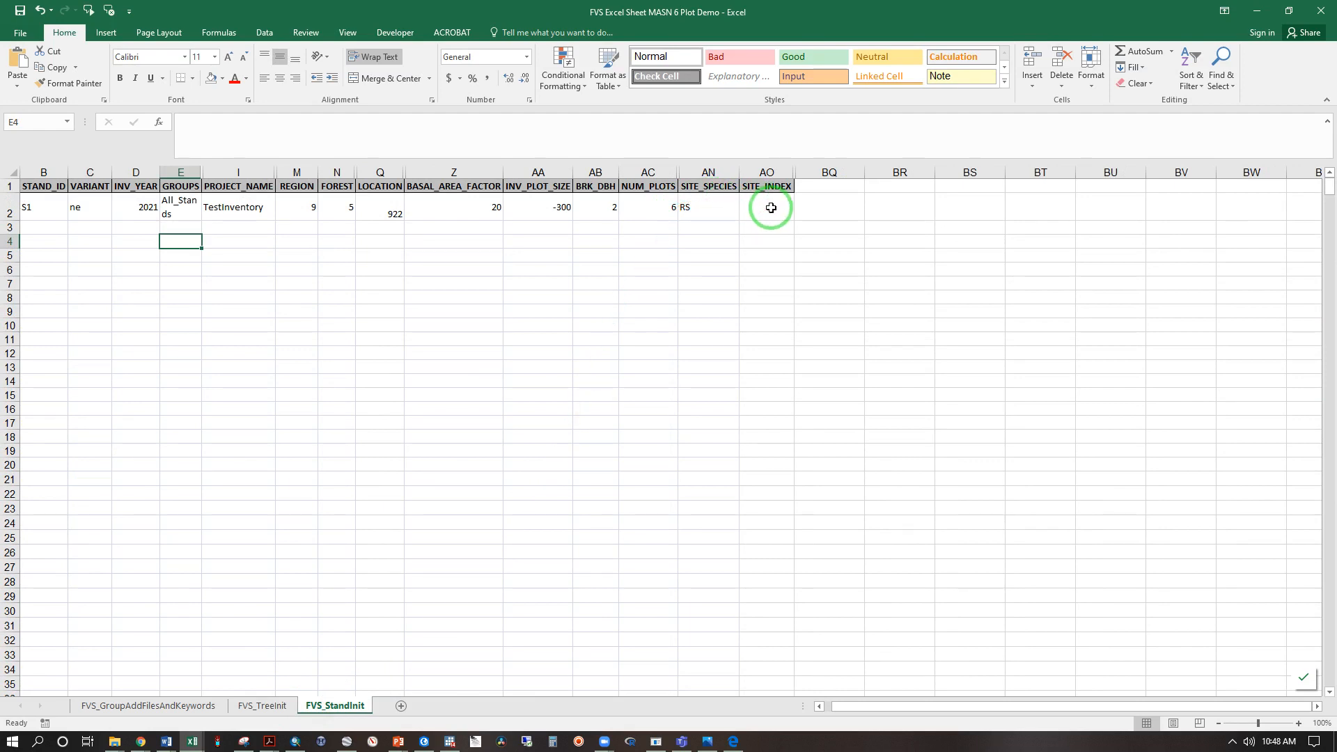
- Save the workbook, switch to the Forest Vegetation Simulator and make a new project titled Demo
left_click(21, 17)
key("alt+Tab")
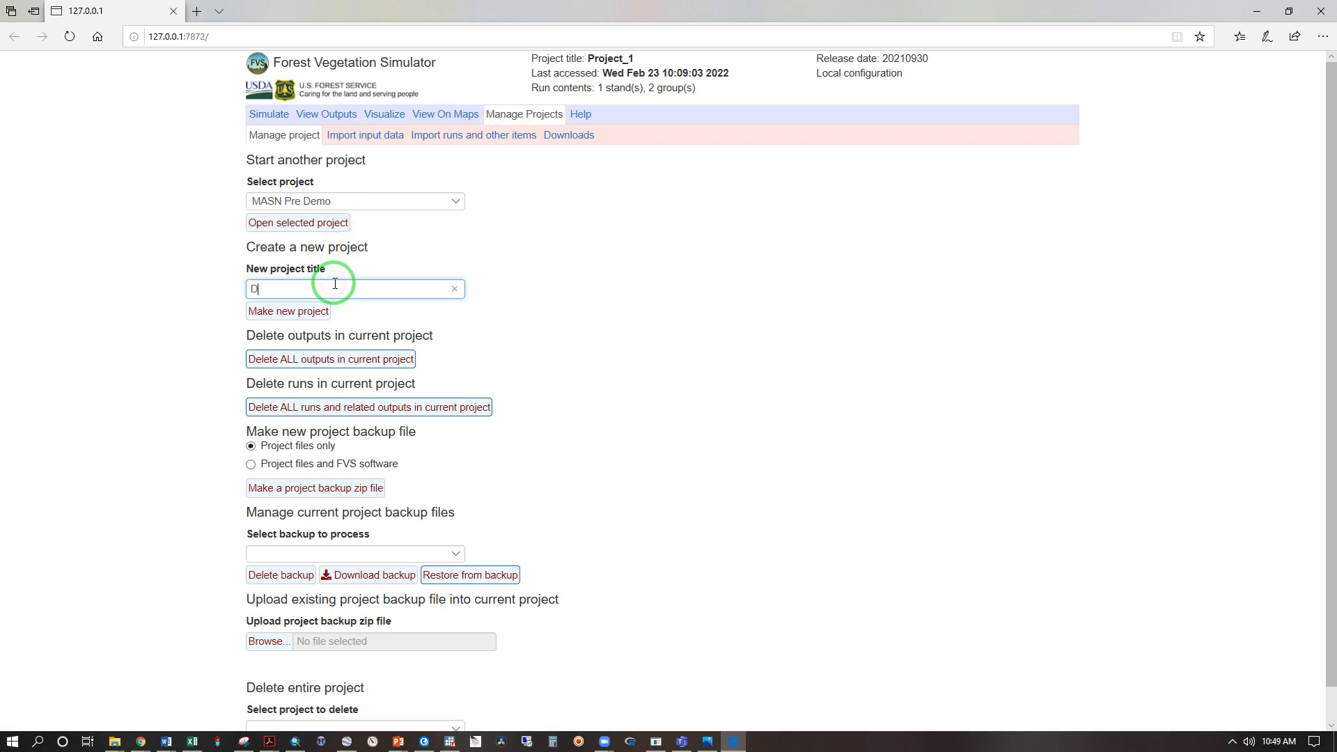
left_click(310, 311)
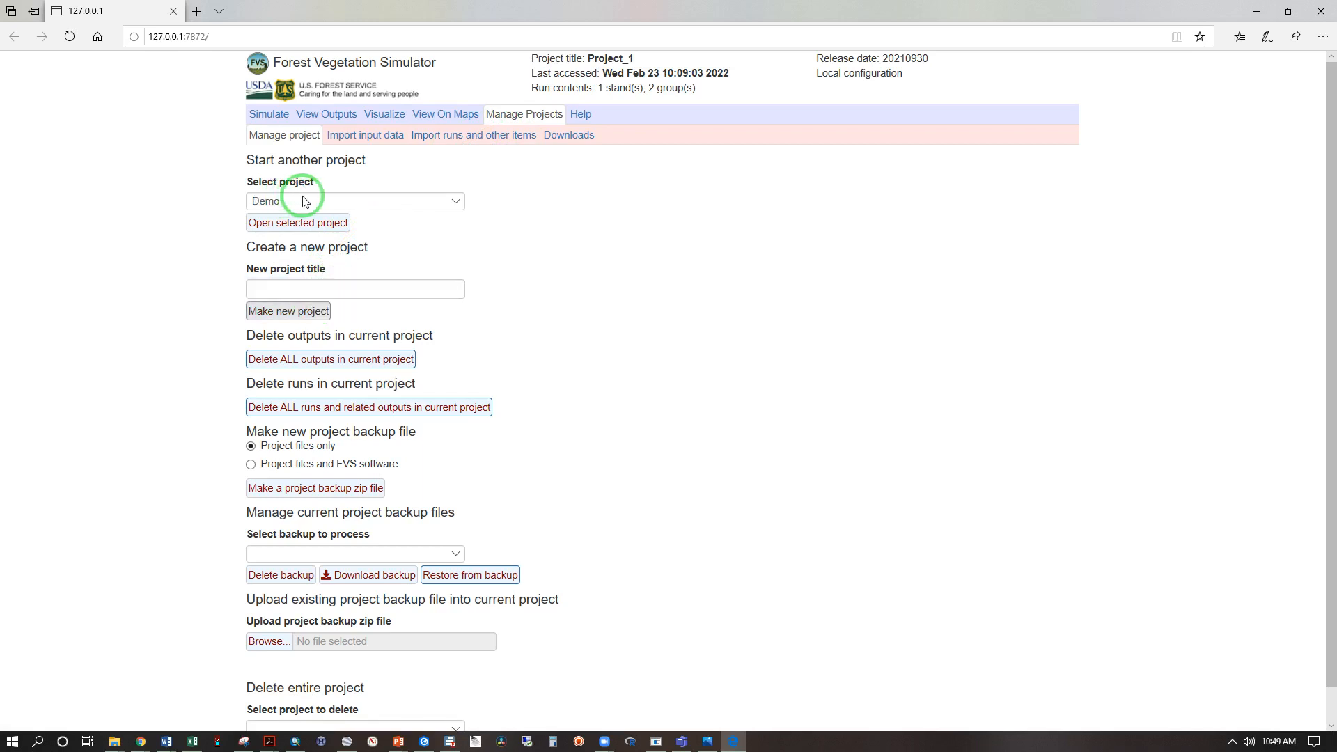
- Upload "FVS Excel Sheet MASN 6 Plot Demo" as the project's inventory data and install the uploaded database
left_click(388, 137)
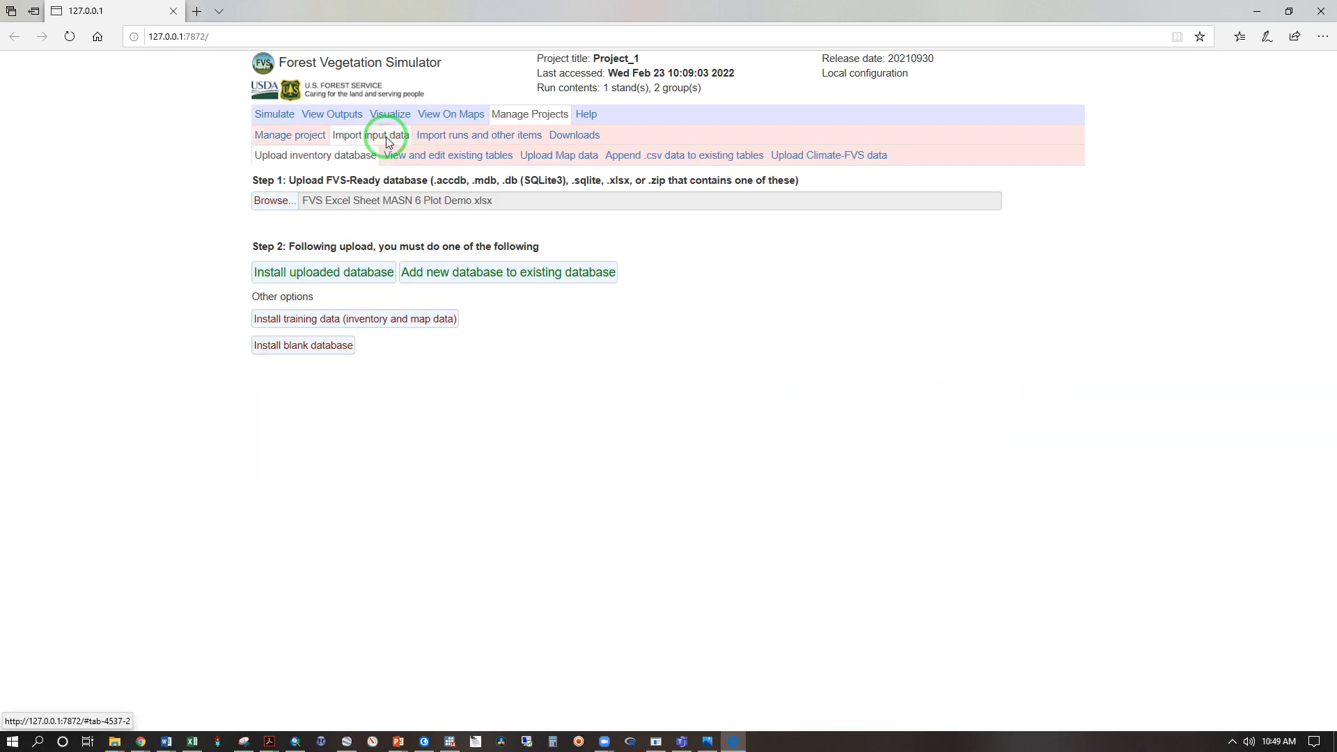
left_click(274, 201)
left_click(278, 156)
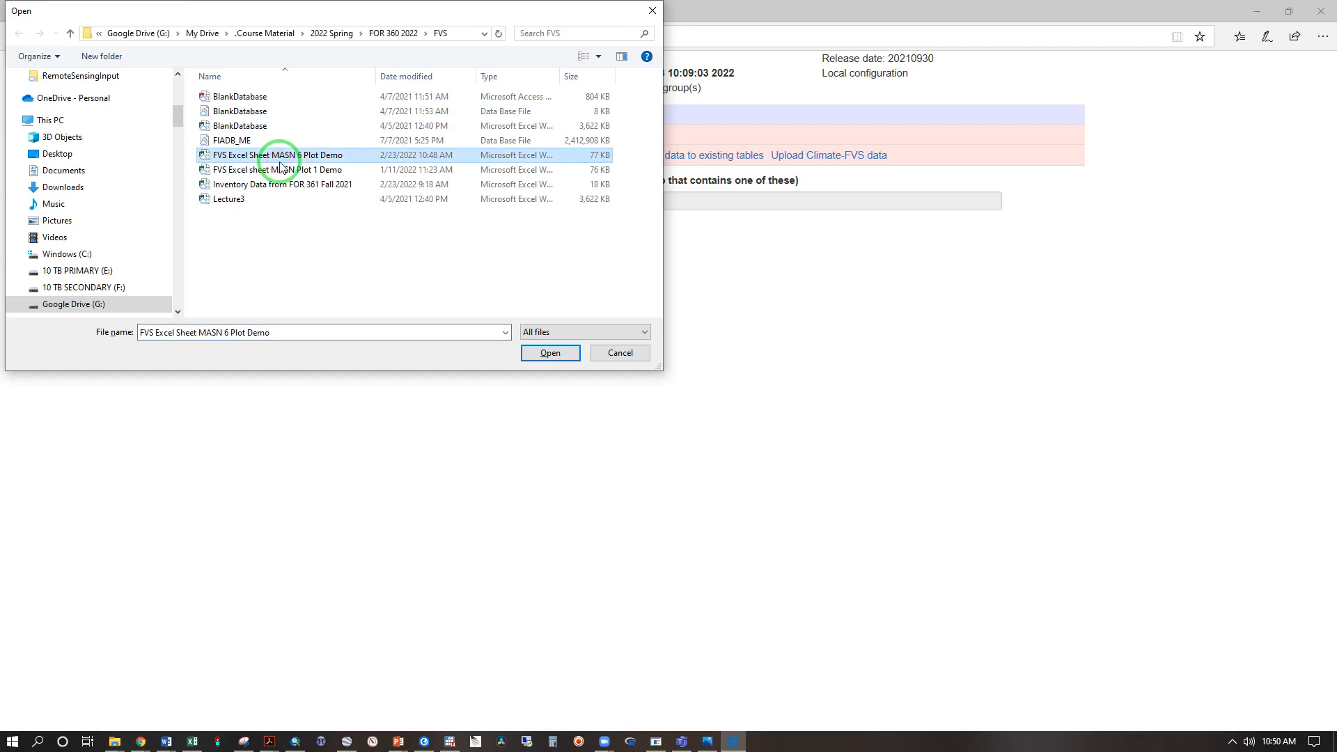
left_click(551, 353)
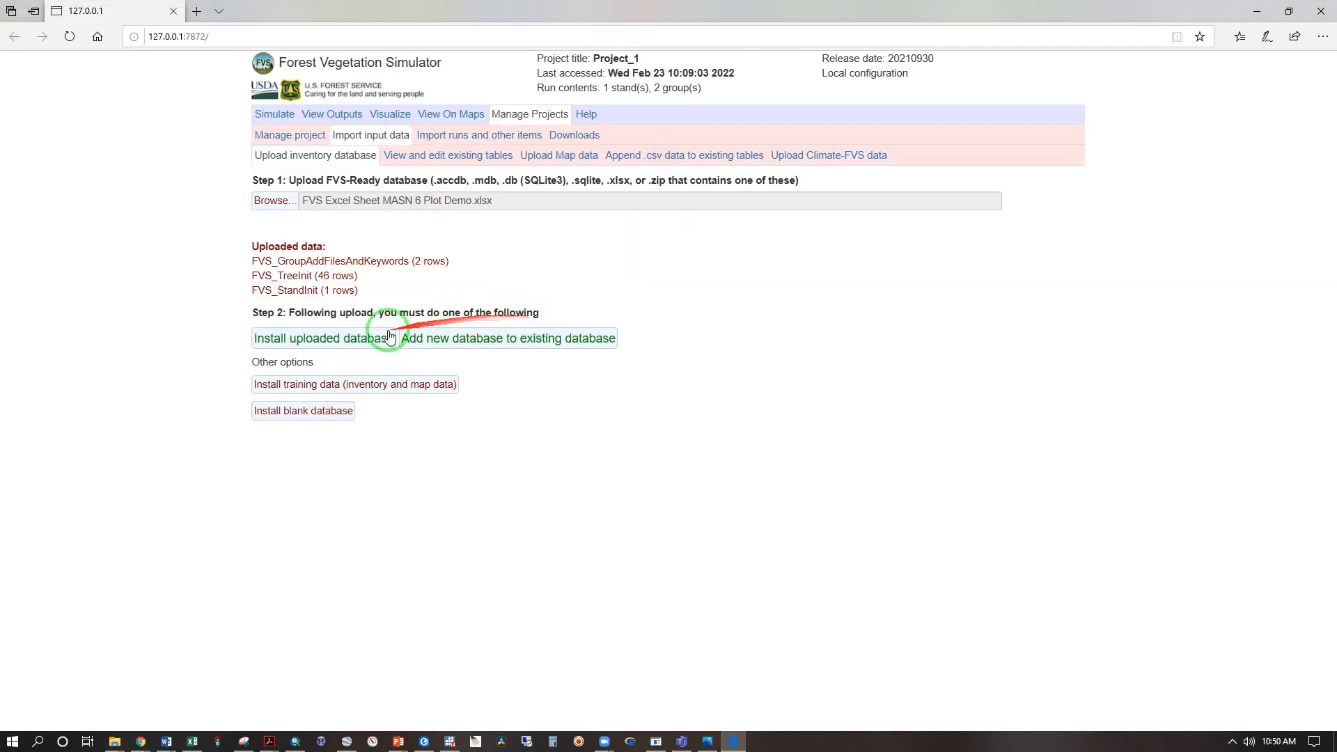
left_click(324, 341)
- Add stand S1 from the All_Stands group to the contents of Run 1
left_click(264, 122)
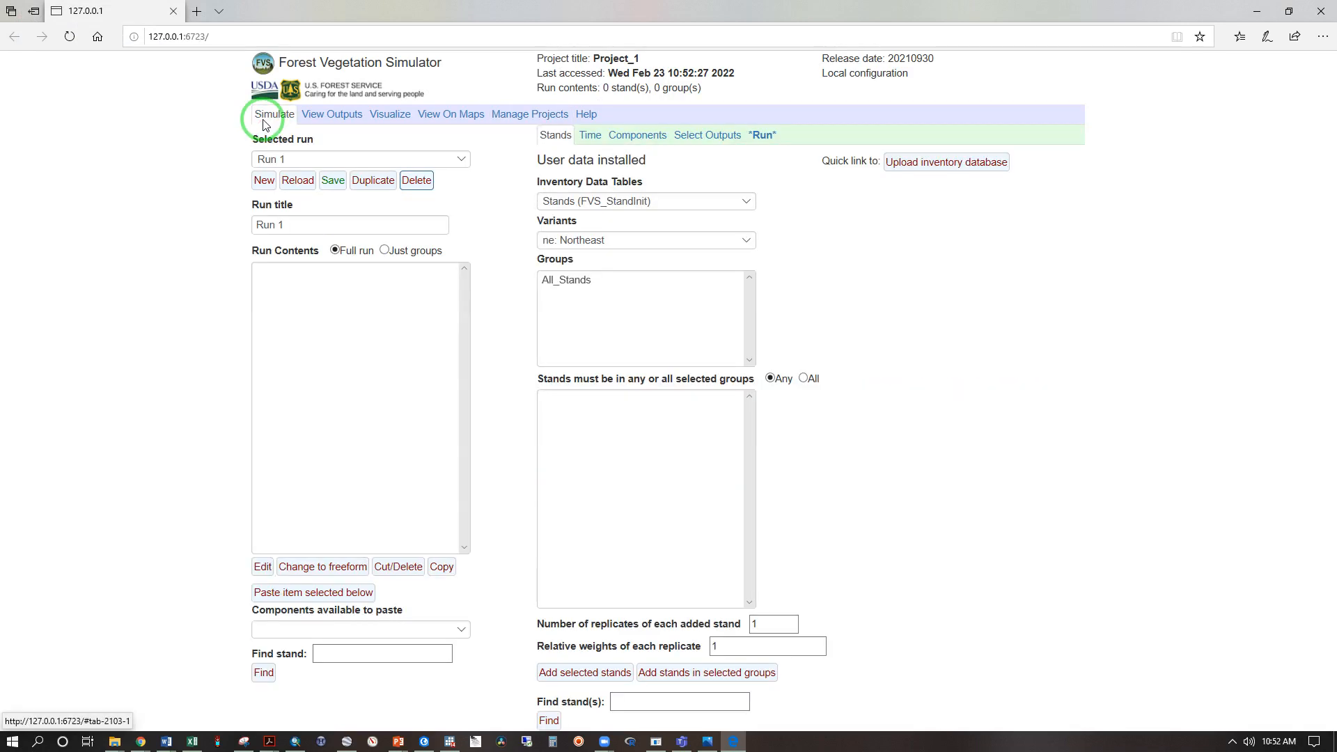
left_click(567, 279)
left_click(546, 399)
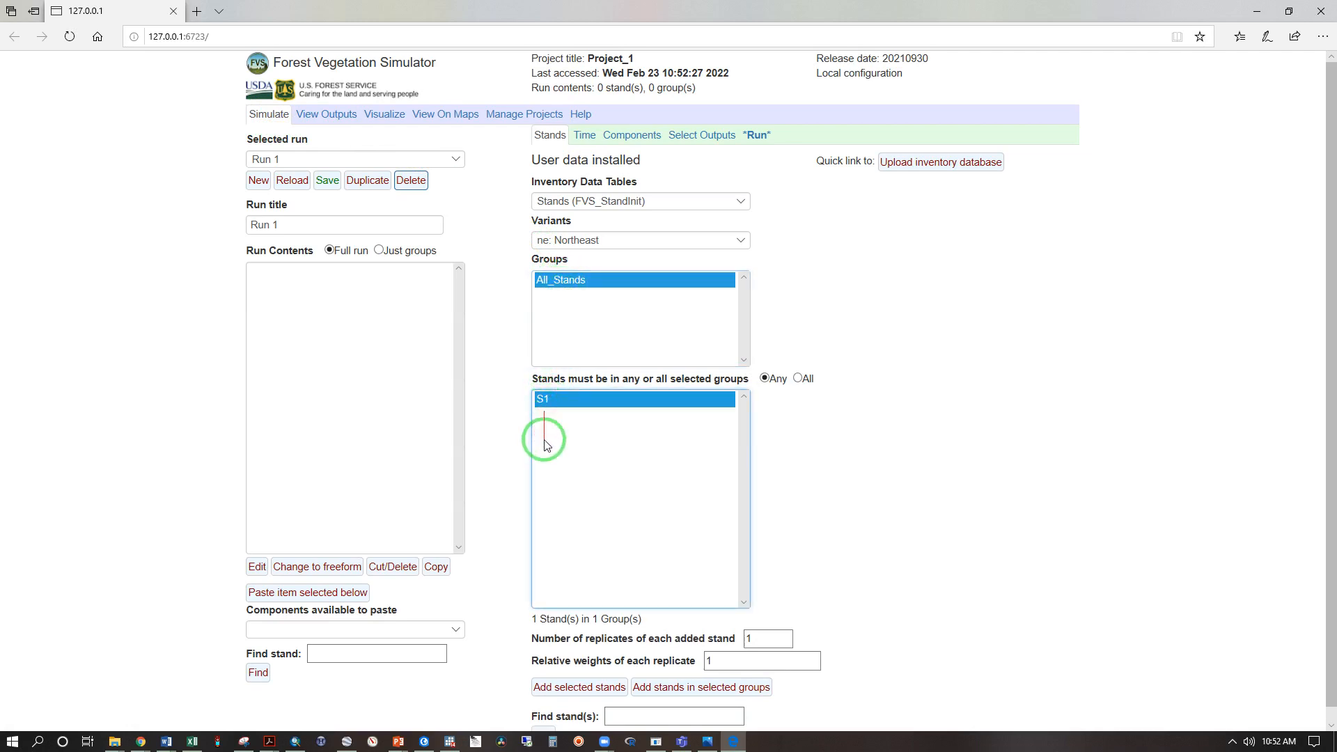
left_click(569, 686)
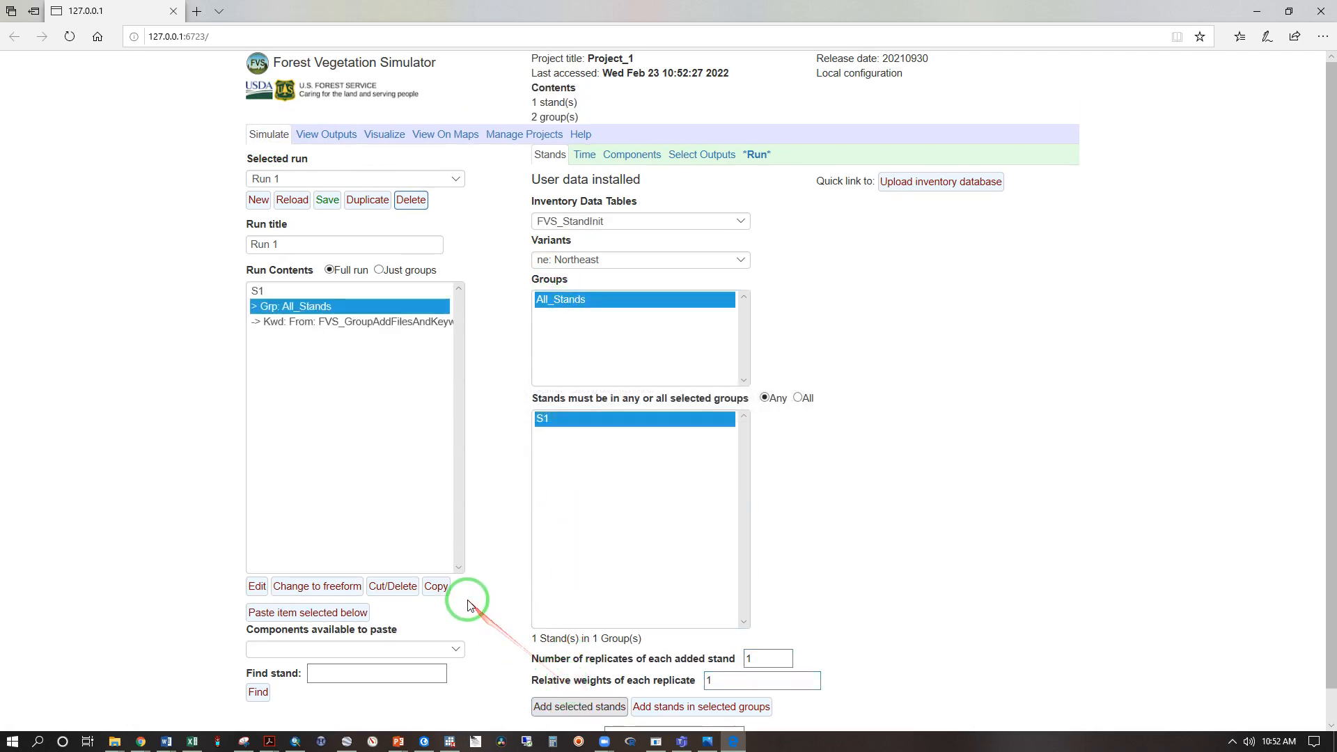
- Set the run's common ending year to 2062
left_click(588, 157)
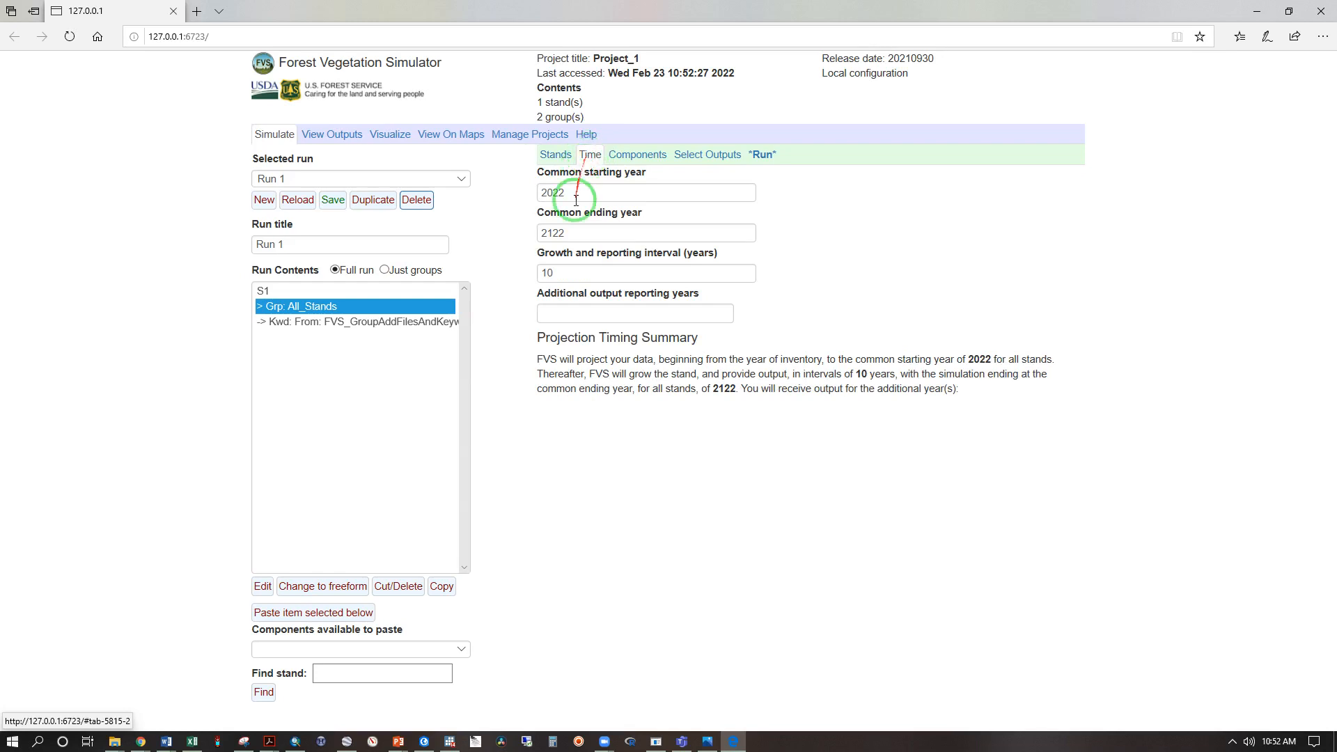
double_click(544, 240)
left_click_drag(565, 234, 555, 234)
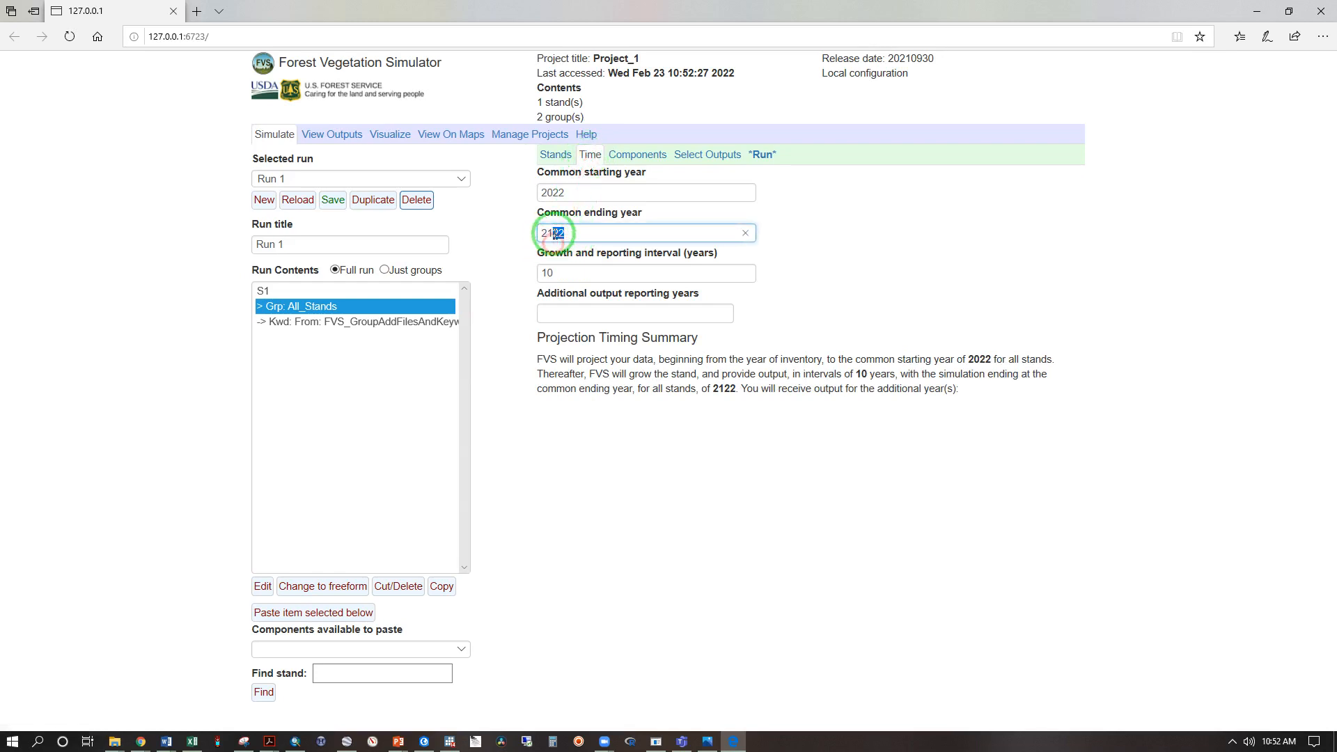
key("BackSpace")
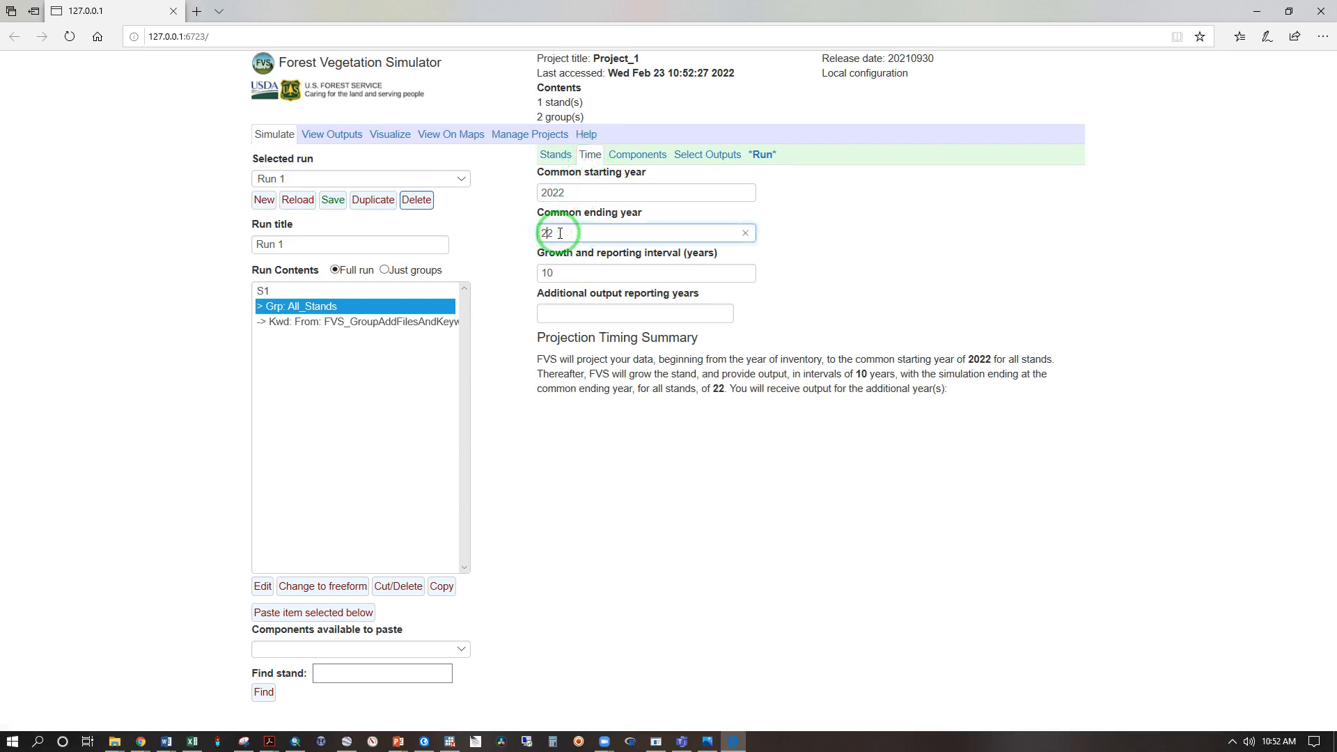
type("062")
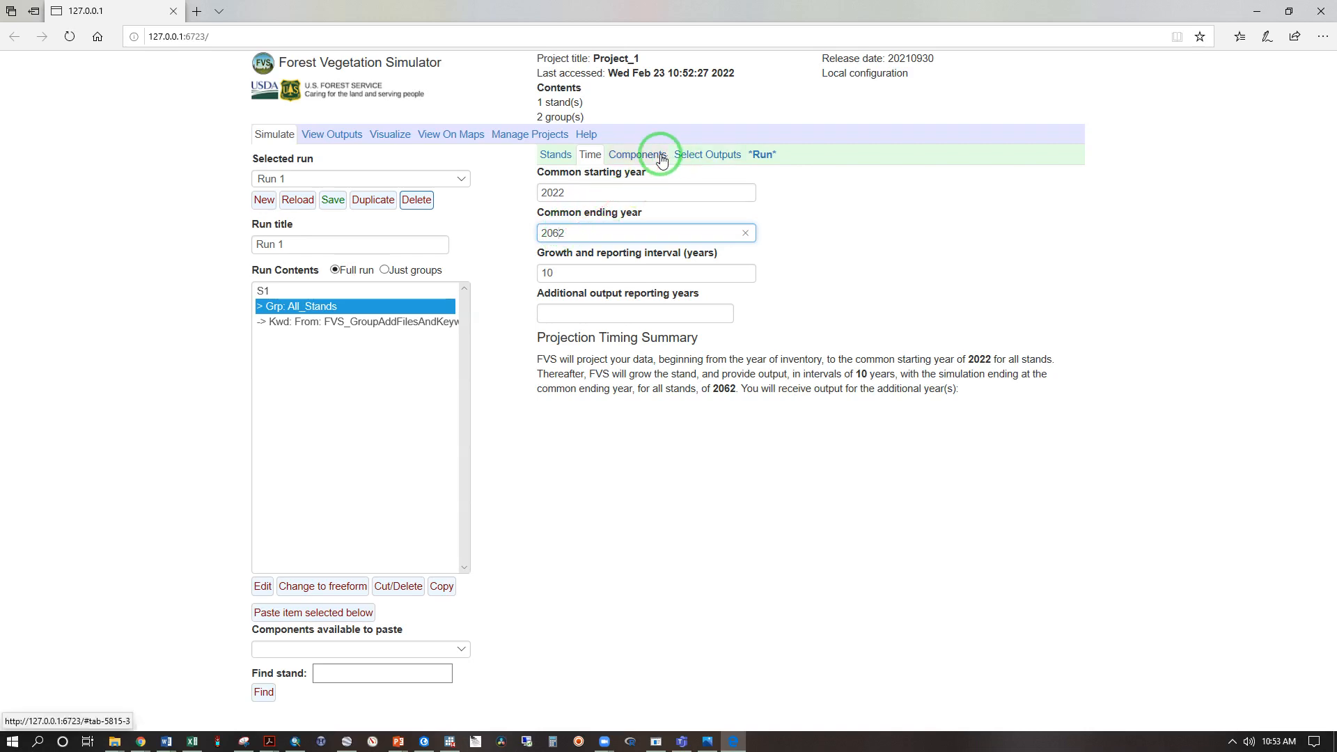
- Enable stand visualization, tree lists, carbon and fuels, fire and mortality, and snags and down wood outputs, and save and run the simulation
left_click(687, 155)
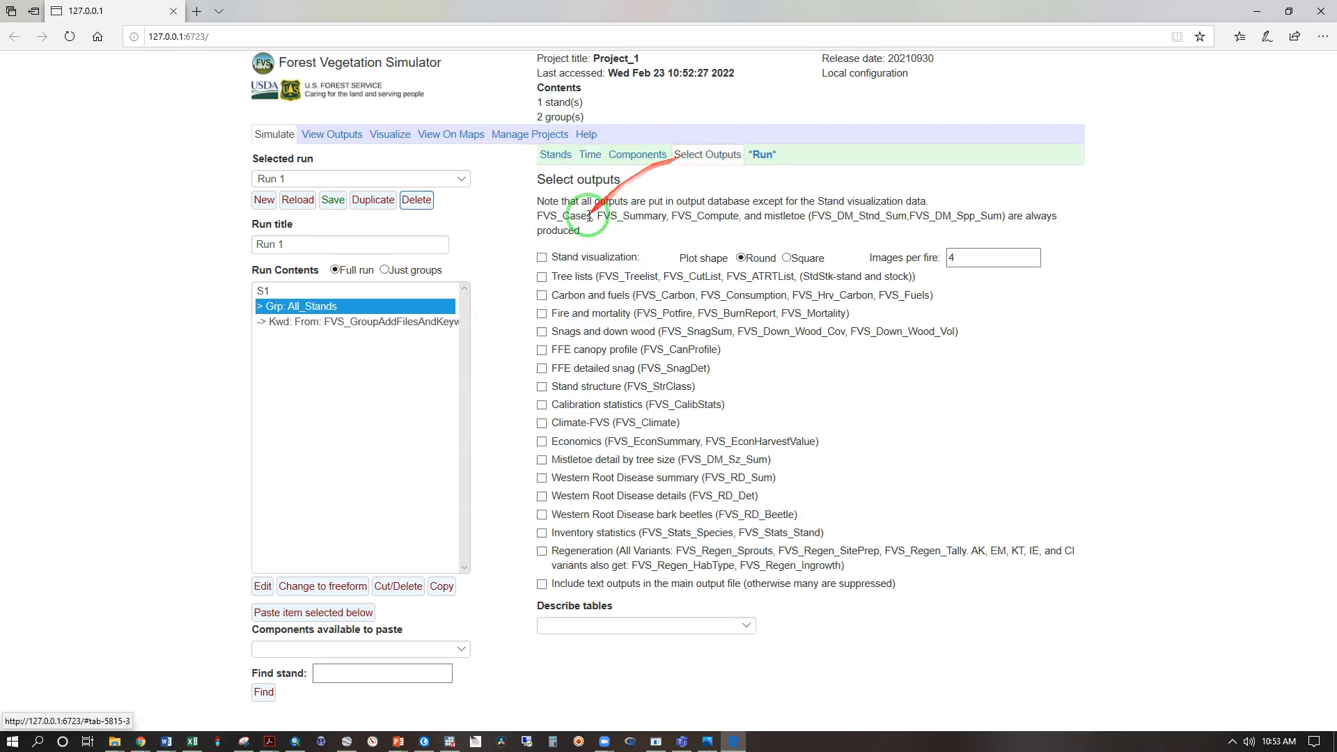
left_click(541, 277)
left_click(541, 296)
left_click(541, 313)
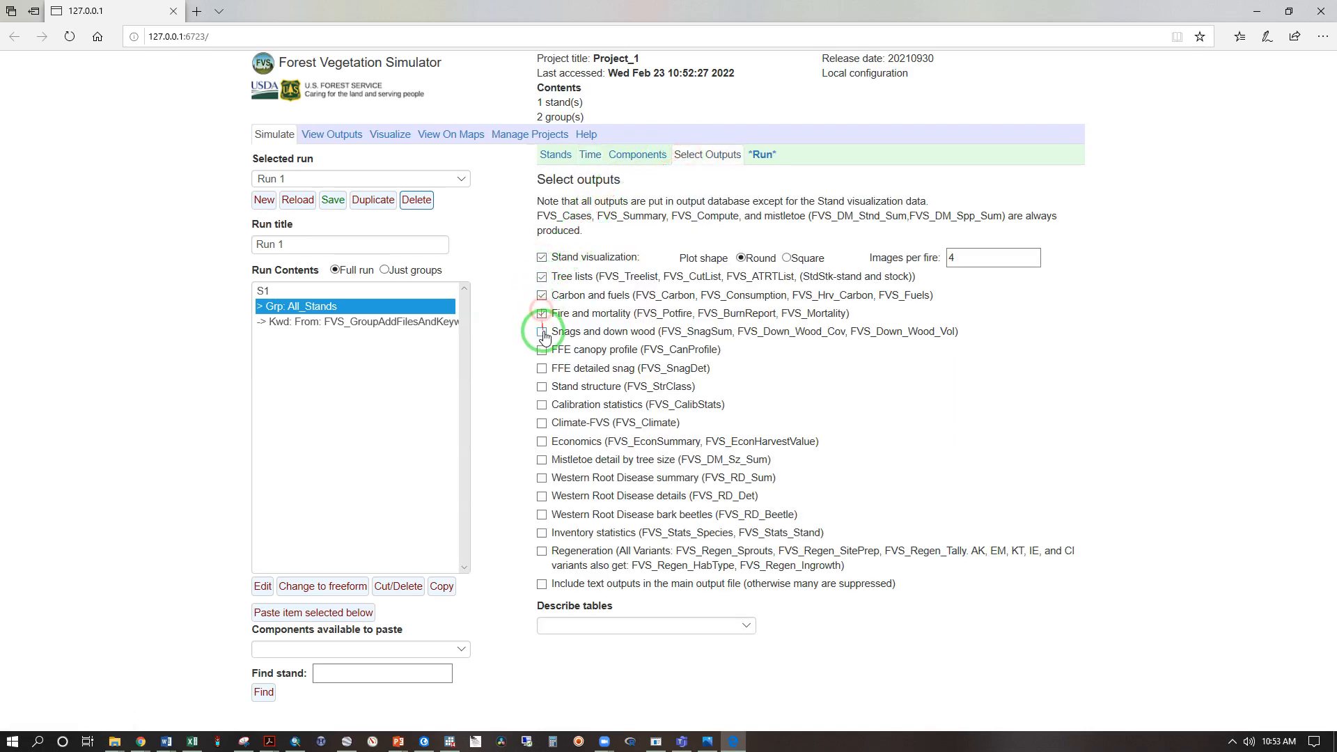
left_click(762, 154)
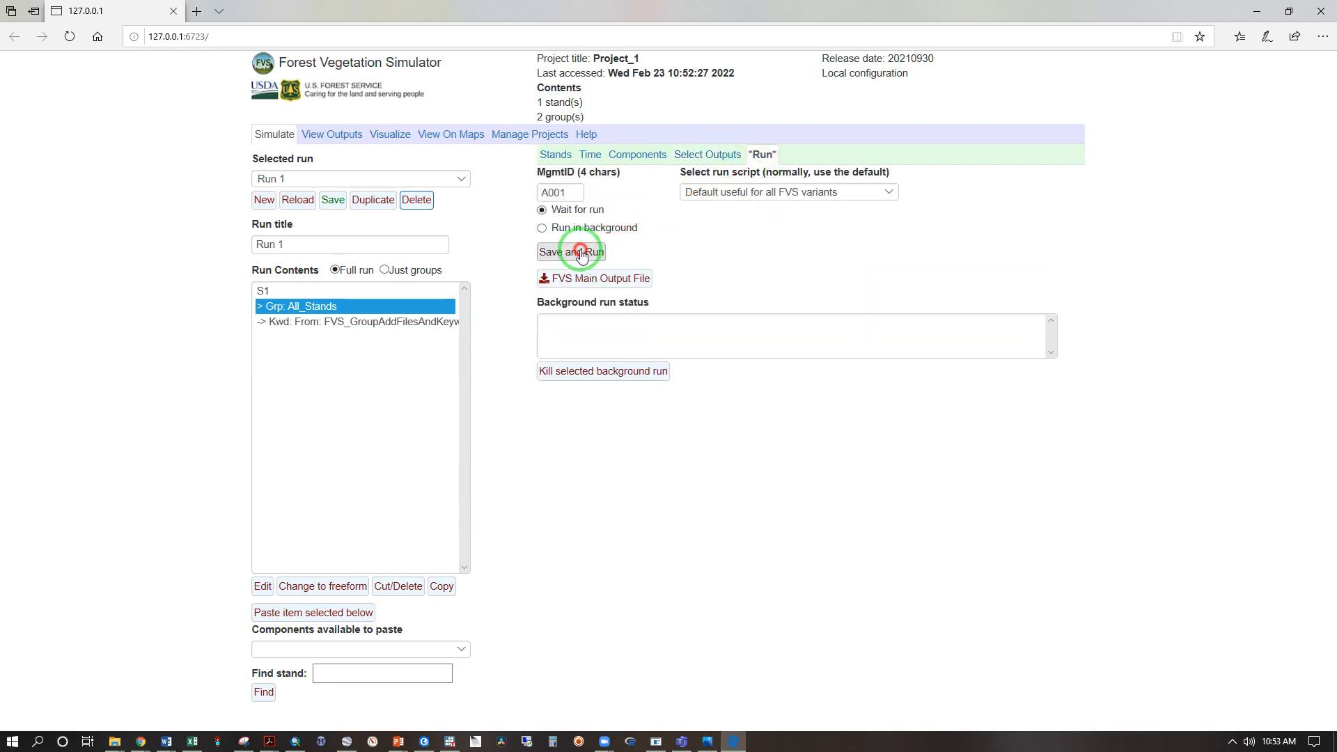
left_click(581, 253)
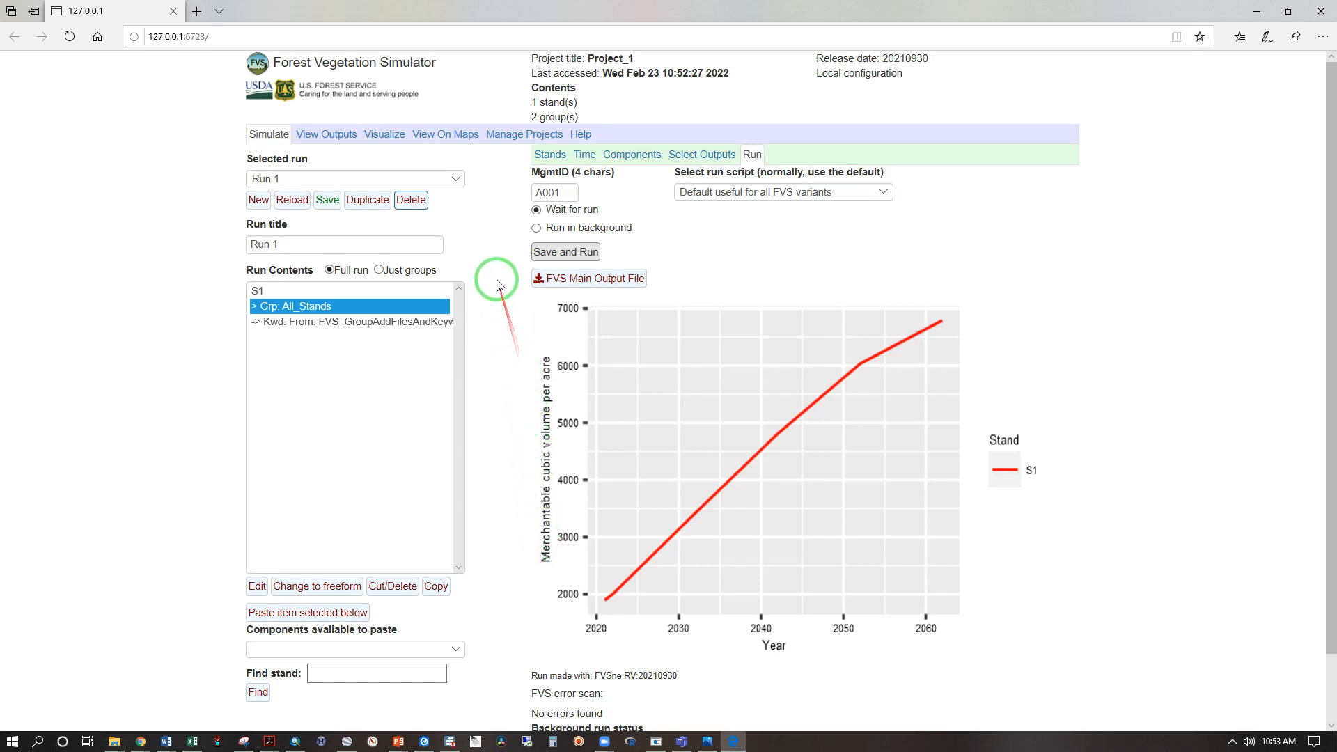
- Load the outputs of Run 1 and choose the FVS_Carbon table with all its variables
left_click(339, 135)
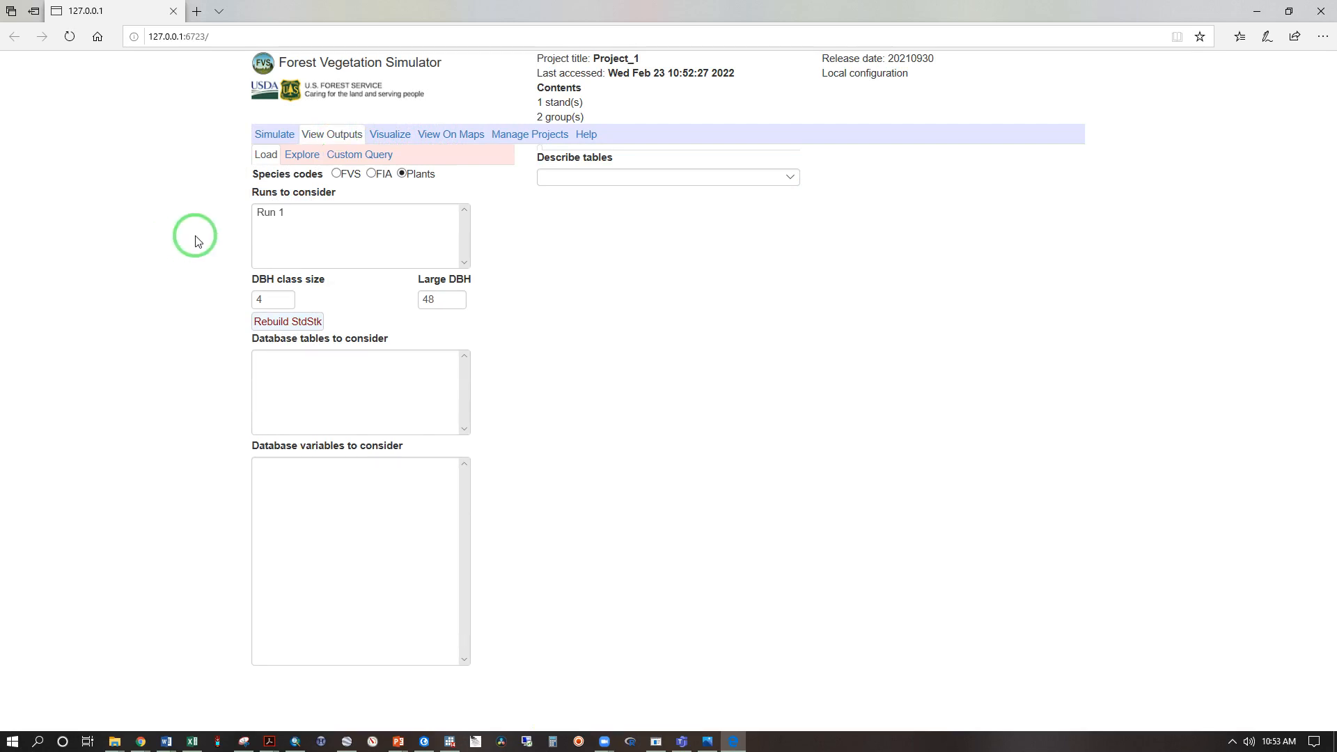
left_click(266, 212)
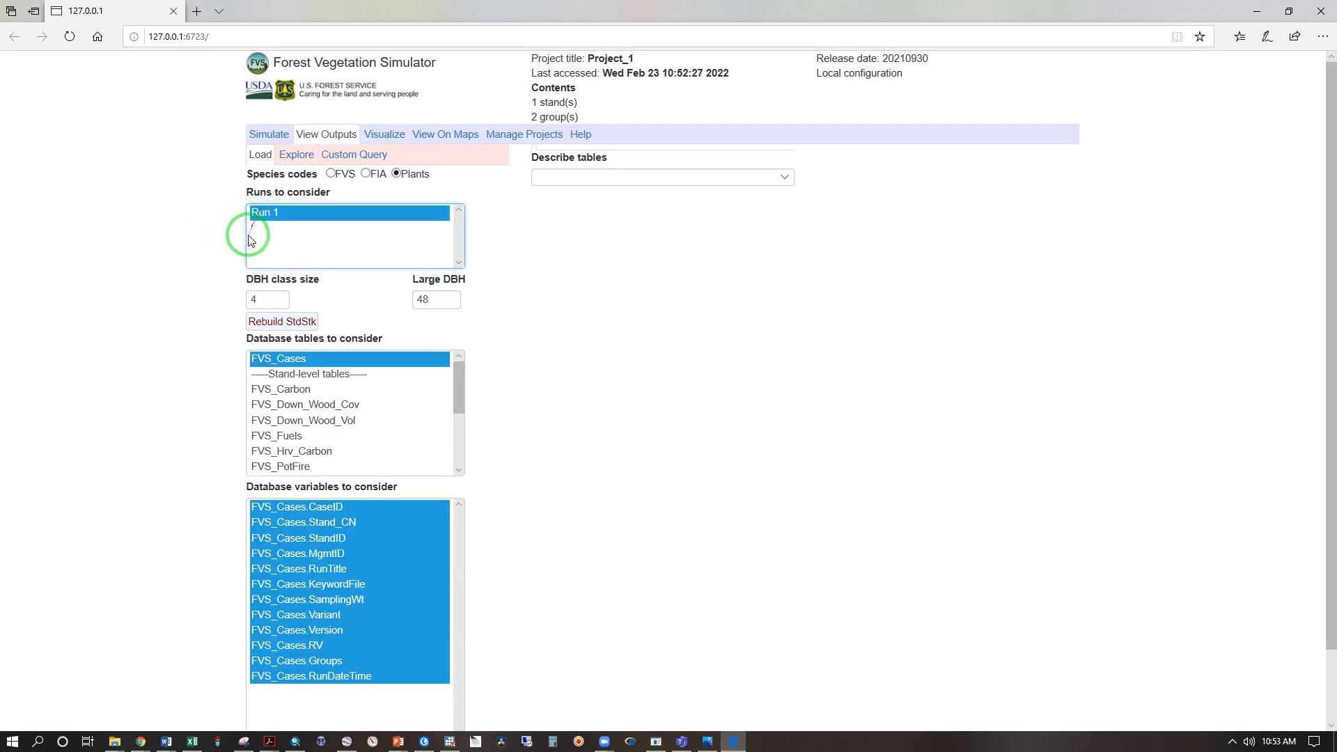
left_click(287, 392)
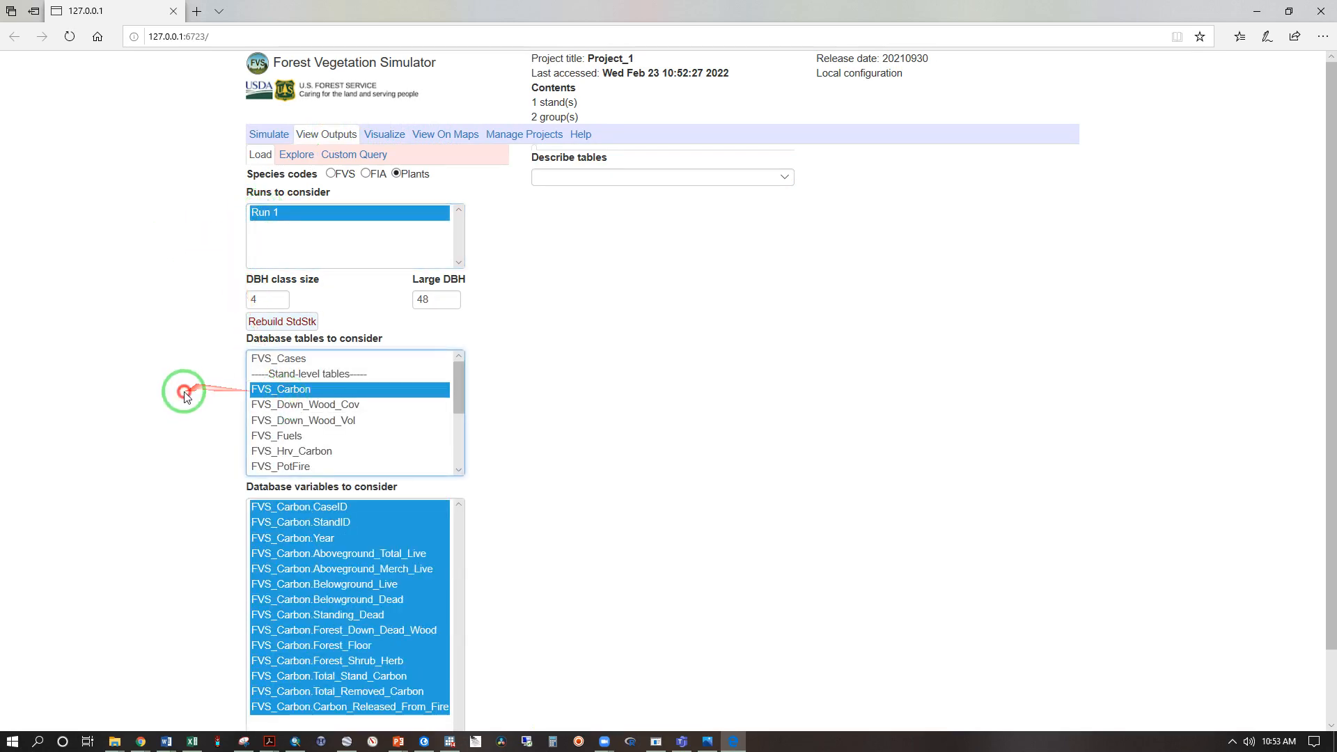
scroll(183, 400, "down", 1)
scroll(182, 403, "up", 1)
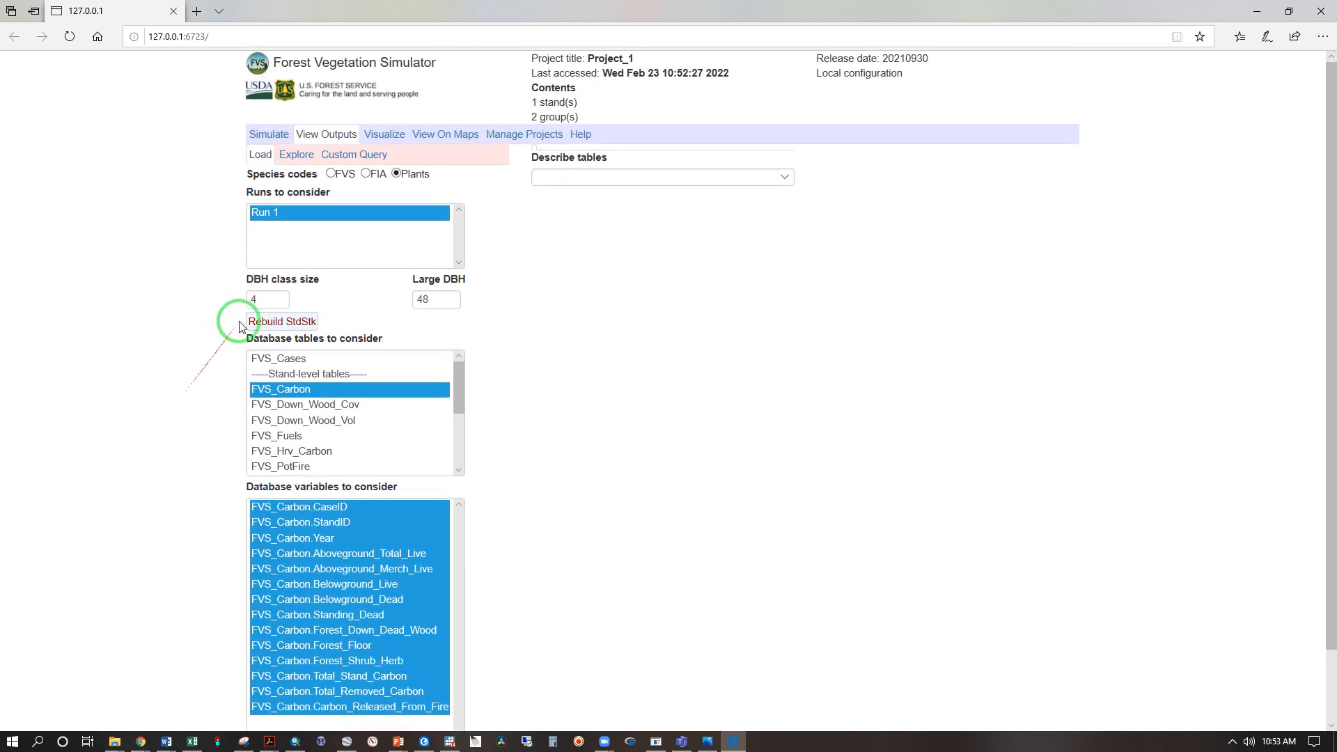
- Explore the FVS_Carbon table of Run 1 with only the Aboveground_Total_Live variable displayed
left_click(291, 161)
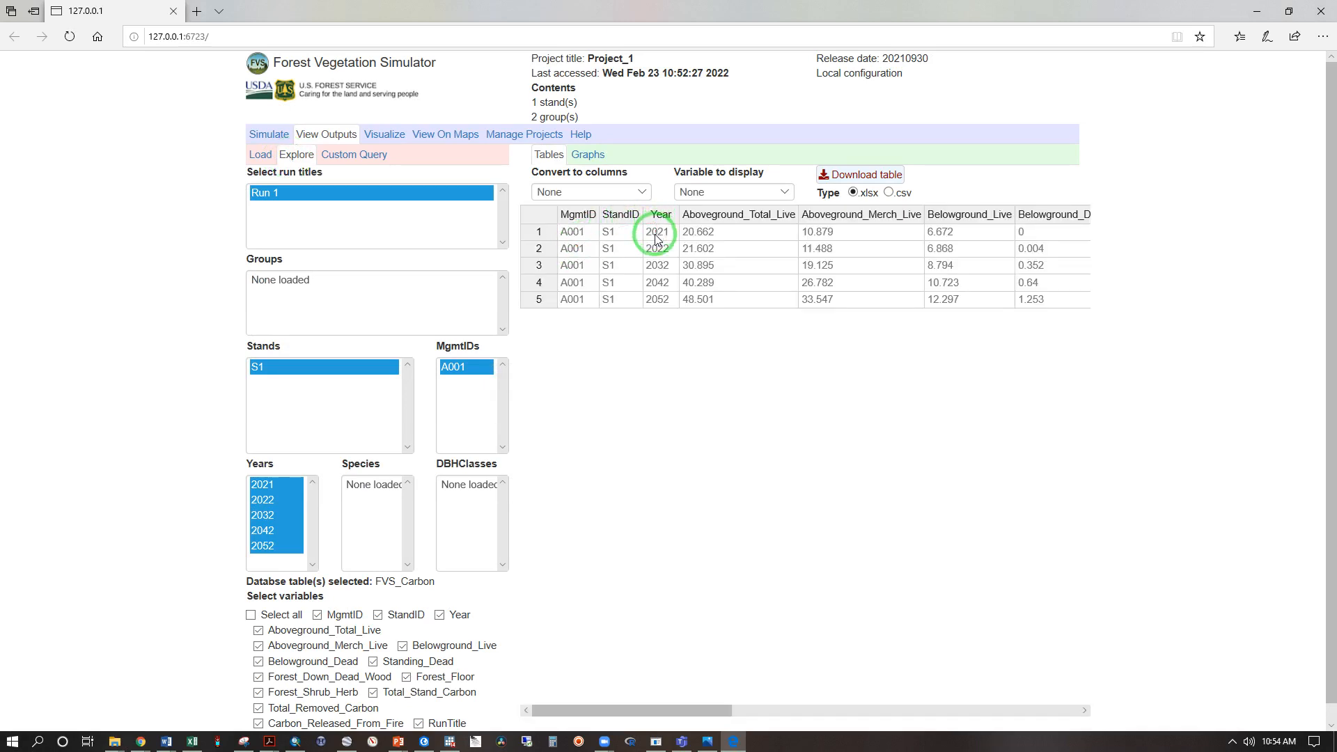
left_click(253, 616)
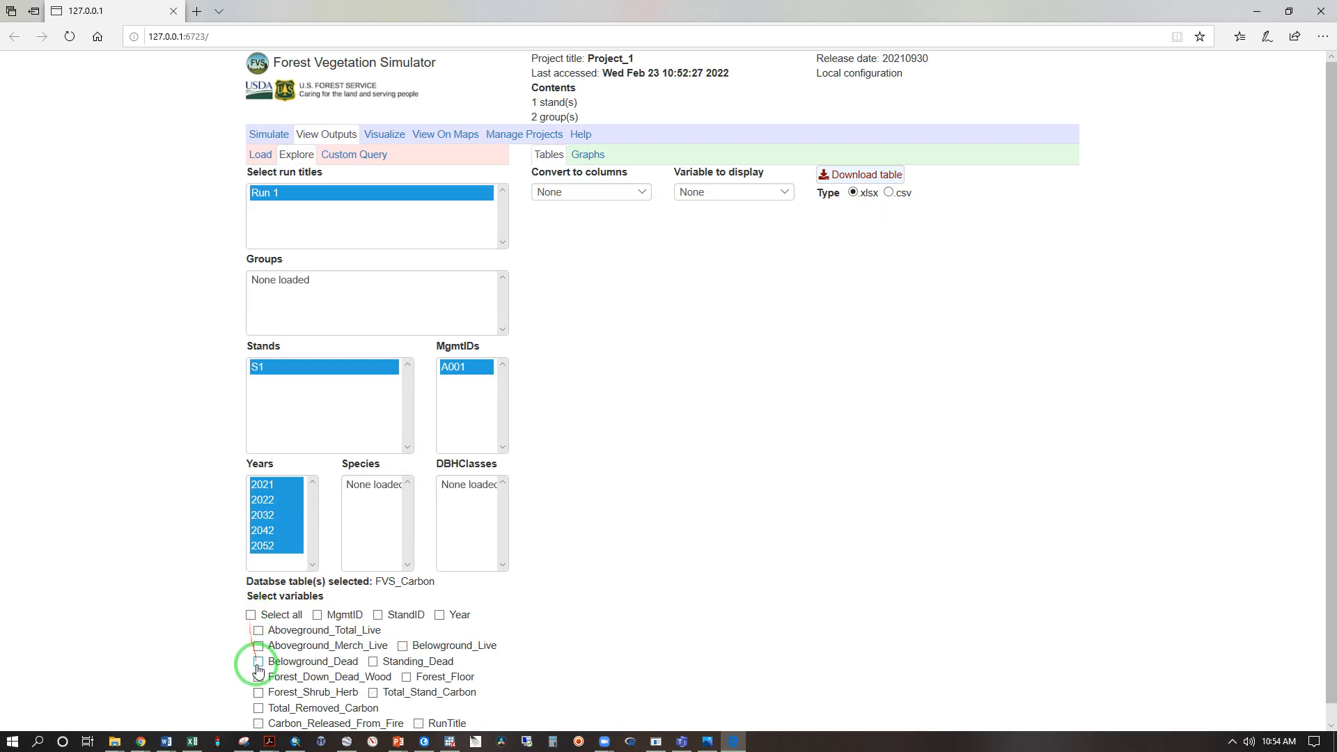
left_click(260, 631)
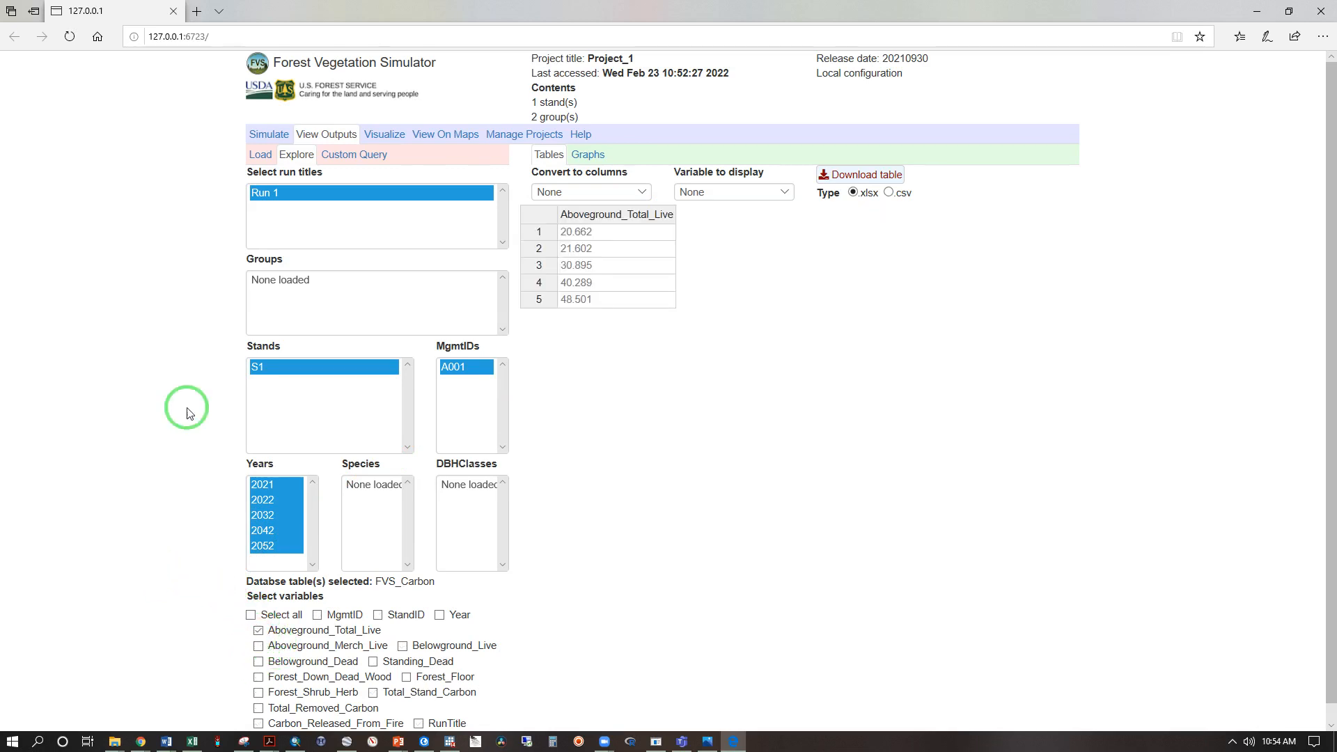
- Visualize Run 1's stand S1 under the 2021 inventory conditions in the first image pane
left_click(388, 140)
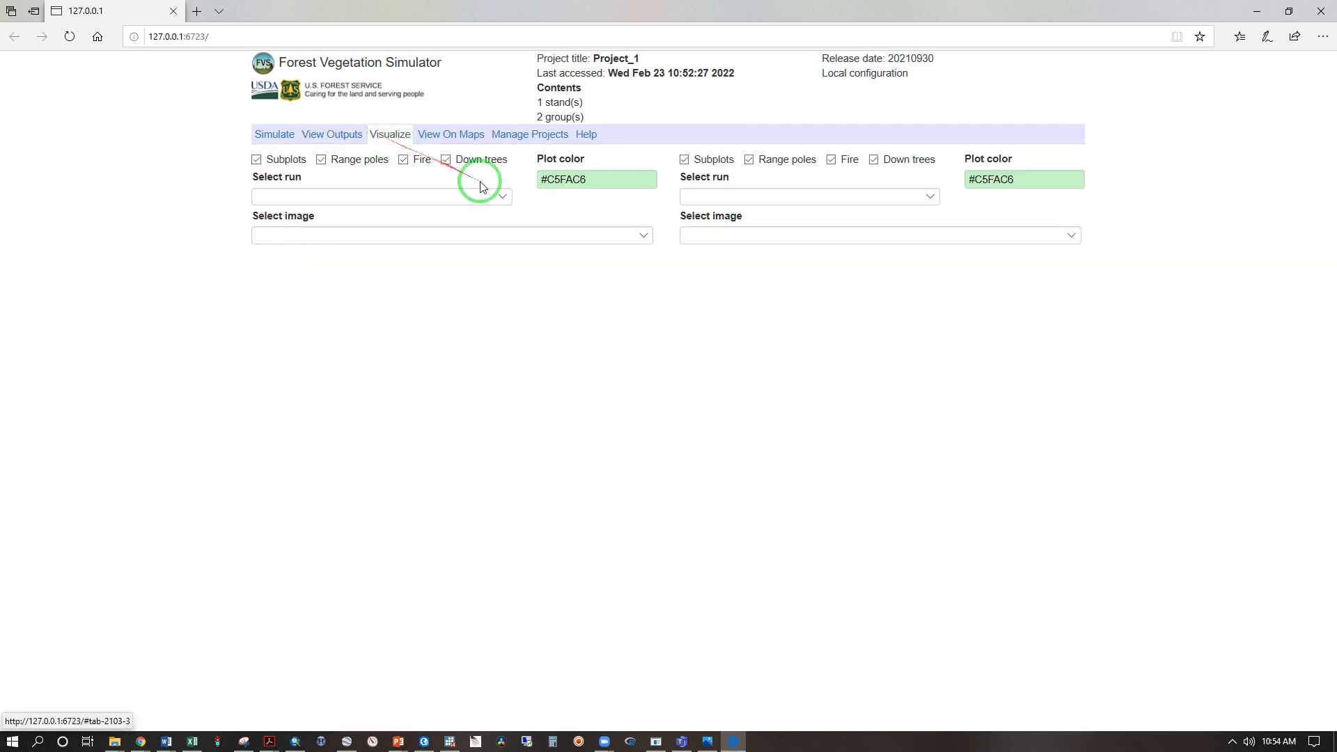
left_click(503, 197)
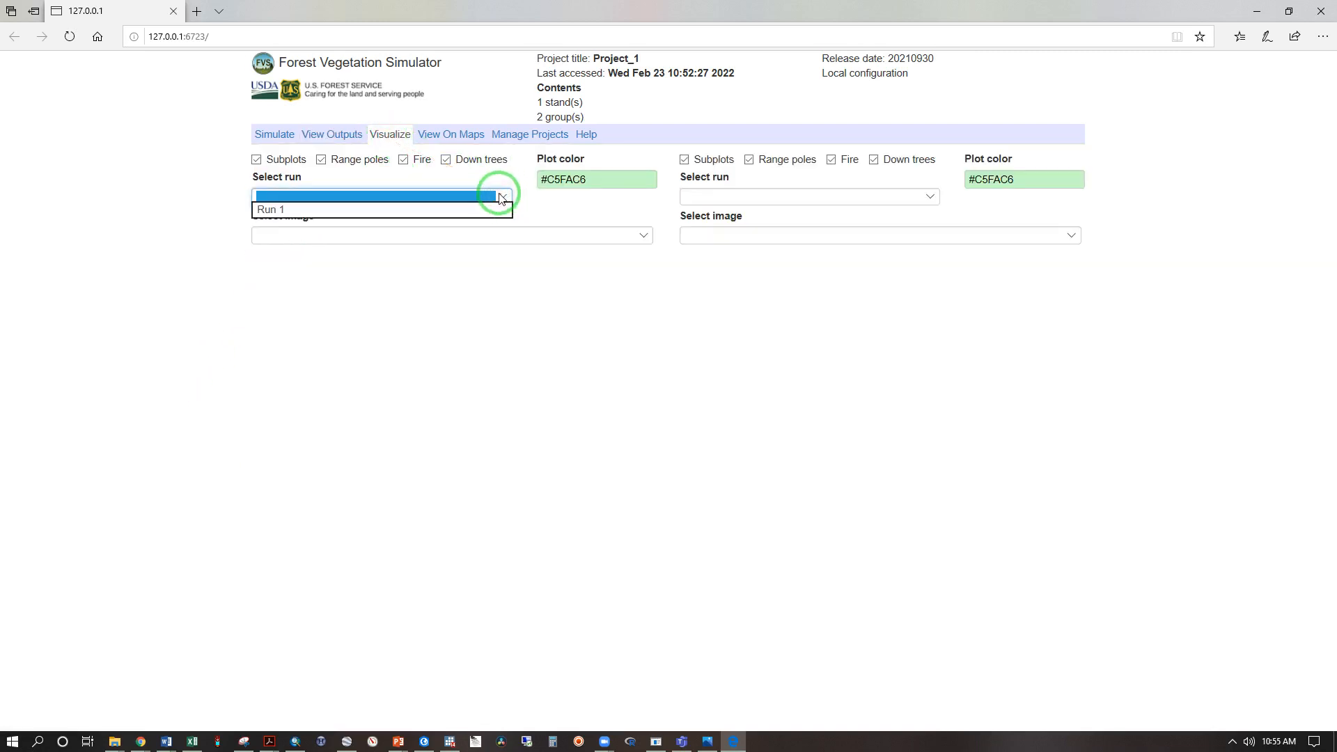
left_click(445, 209)
left_click(635, 234)
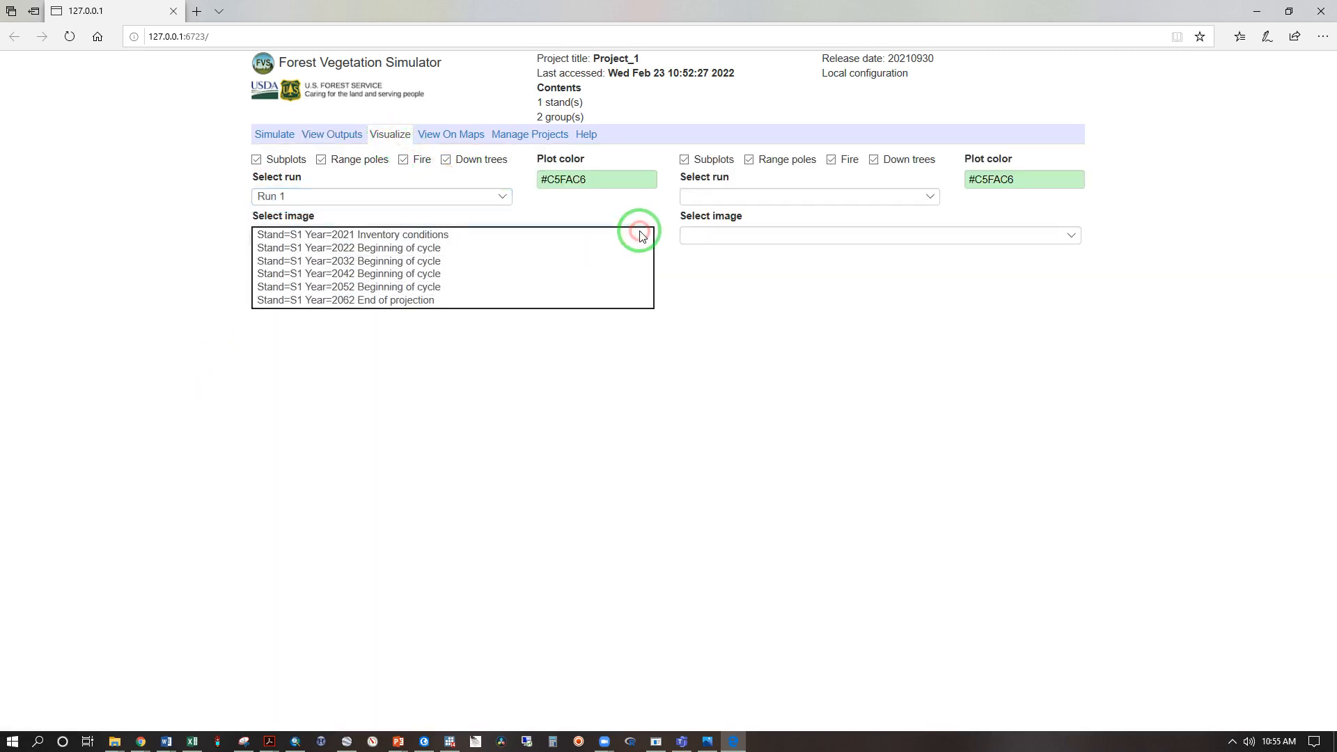
left_click(433, 235)
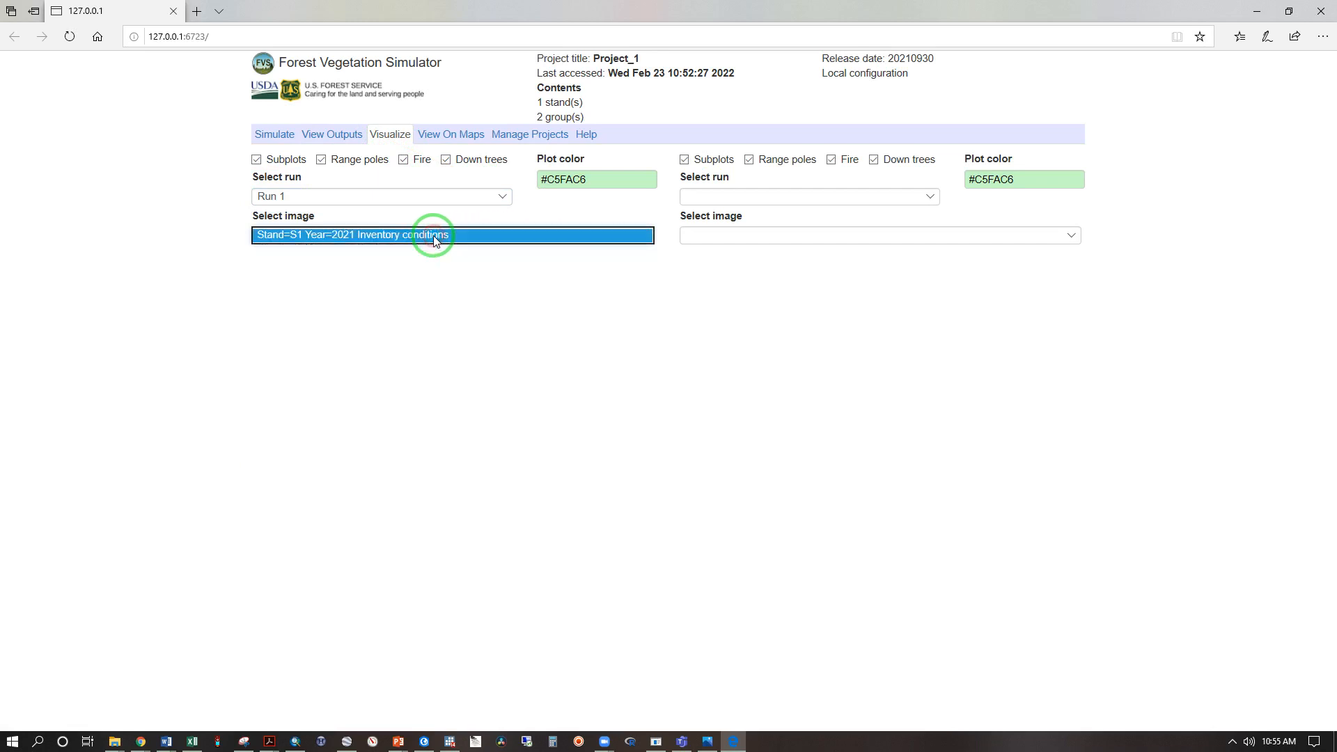
- Display Run 1's stand S1 at the 2062 end of projection in the second image pane and compare both dynamic images
left_click(933, 197)
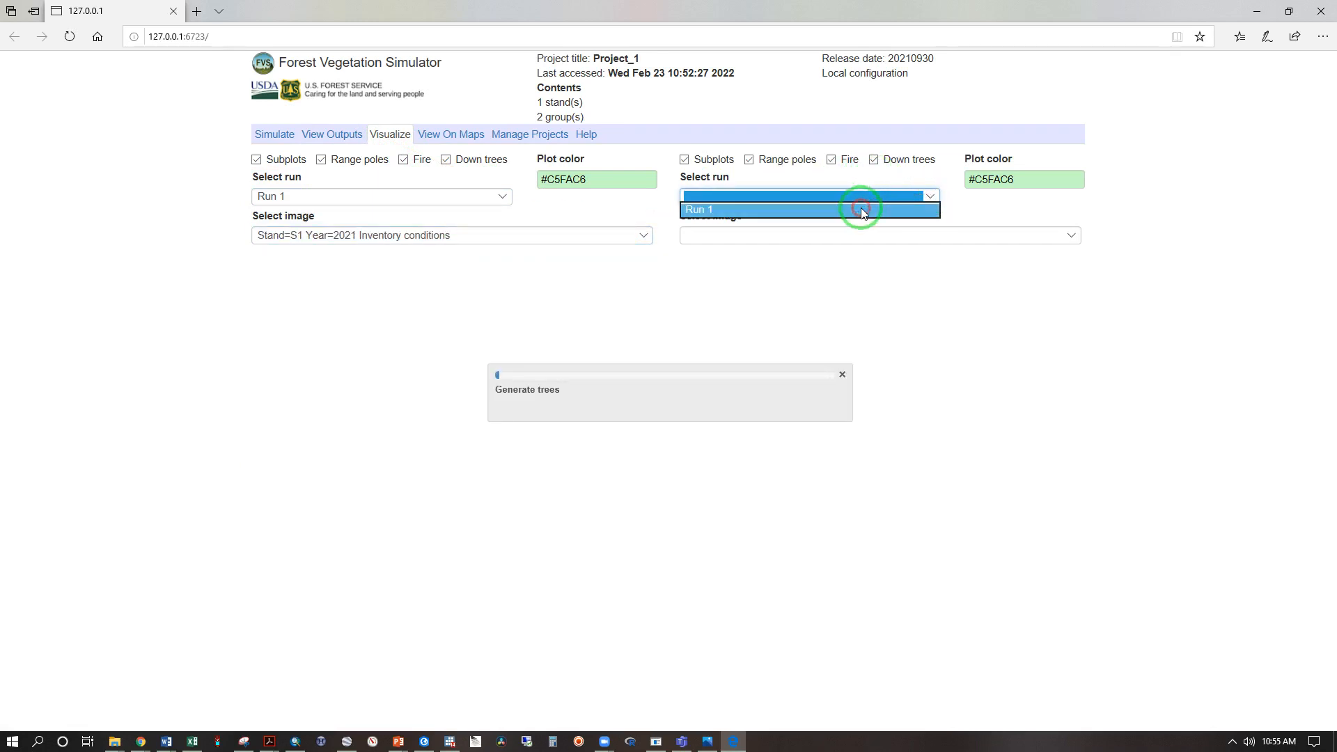
left_click(896, 209)
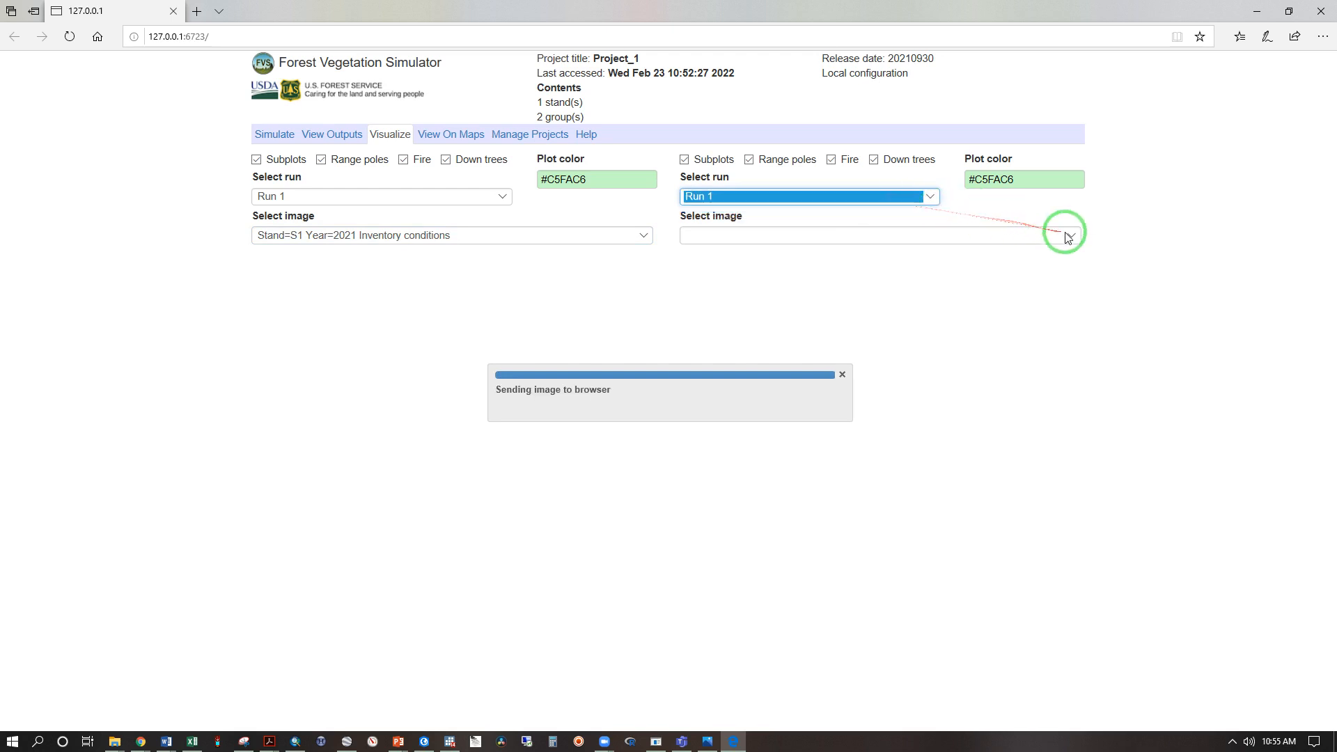
left_click(1071, 235)
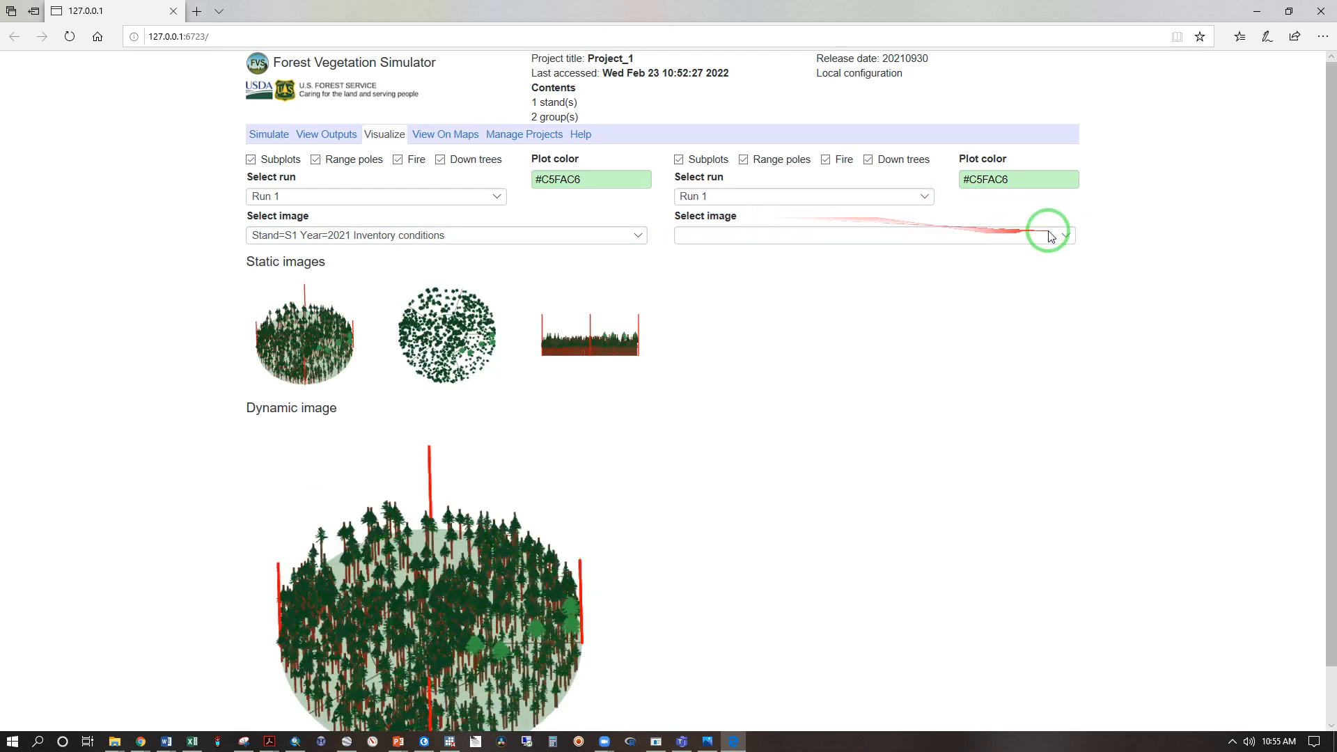
left_click(748, 300)
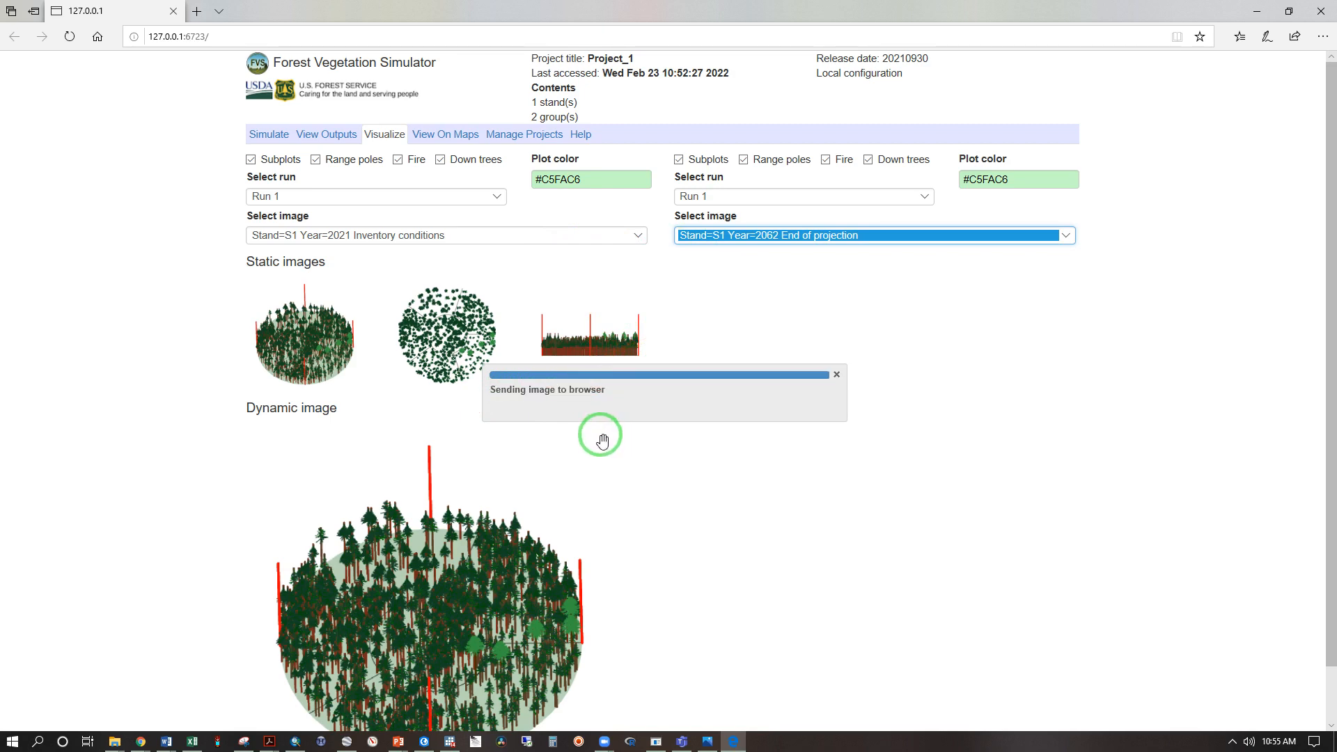
scroll(975, 348, "down", 1)
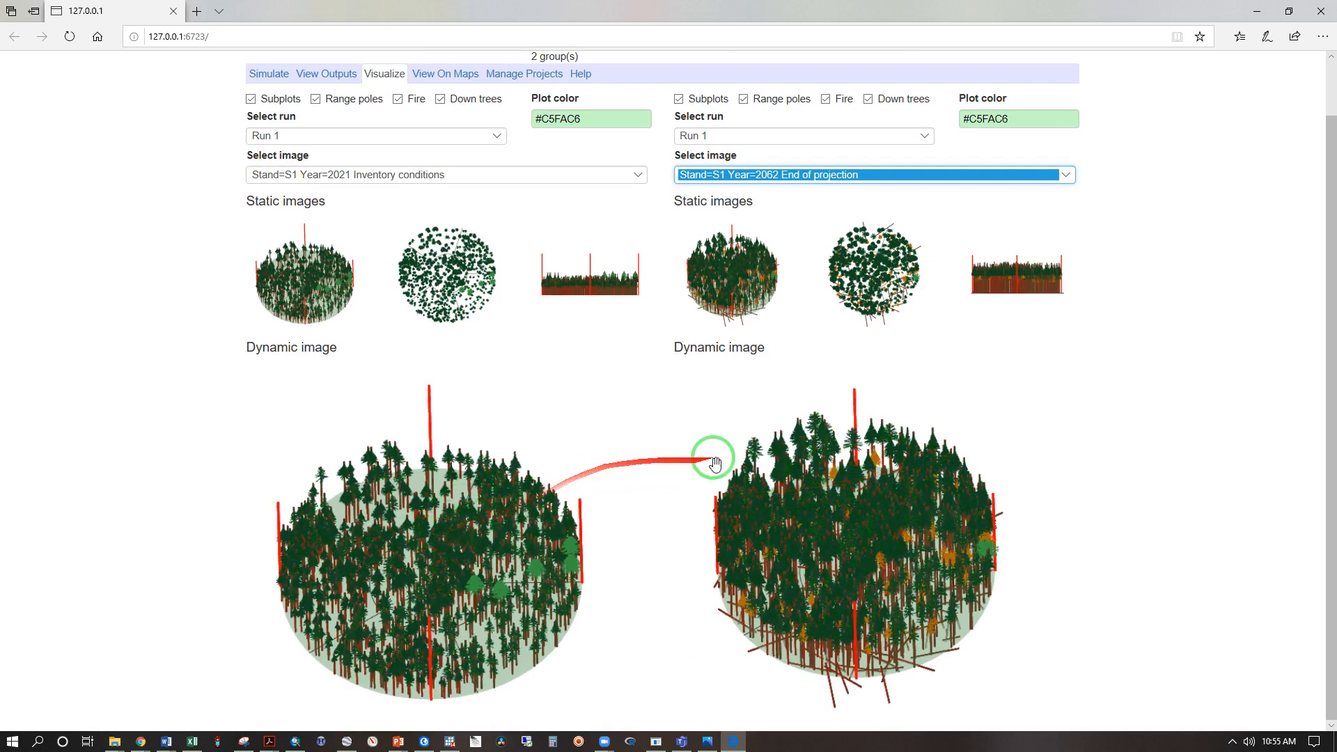
scroll(193, 231, "up", 1)
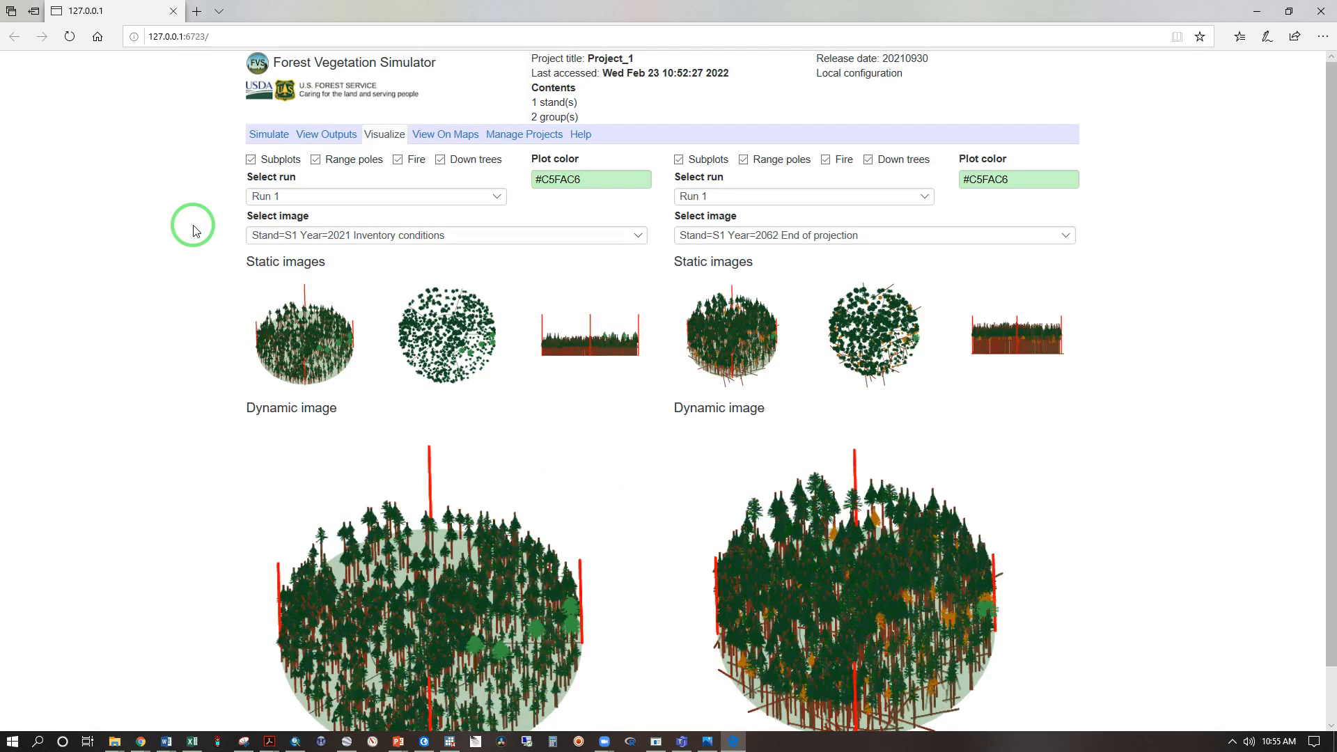
- Duplicate Run 1 and choose the Thin from below component in the Thinning & Pruning Operations category for the copy
left_click(267, 135)
left_click(359, 202)
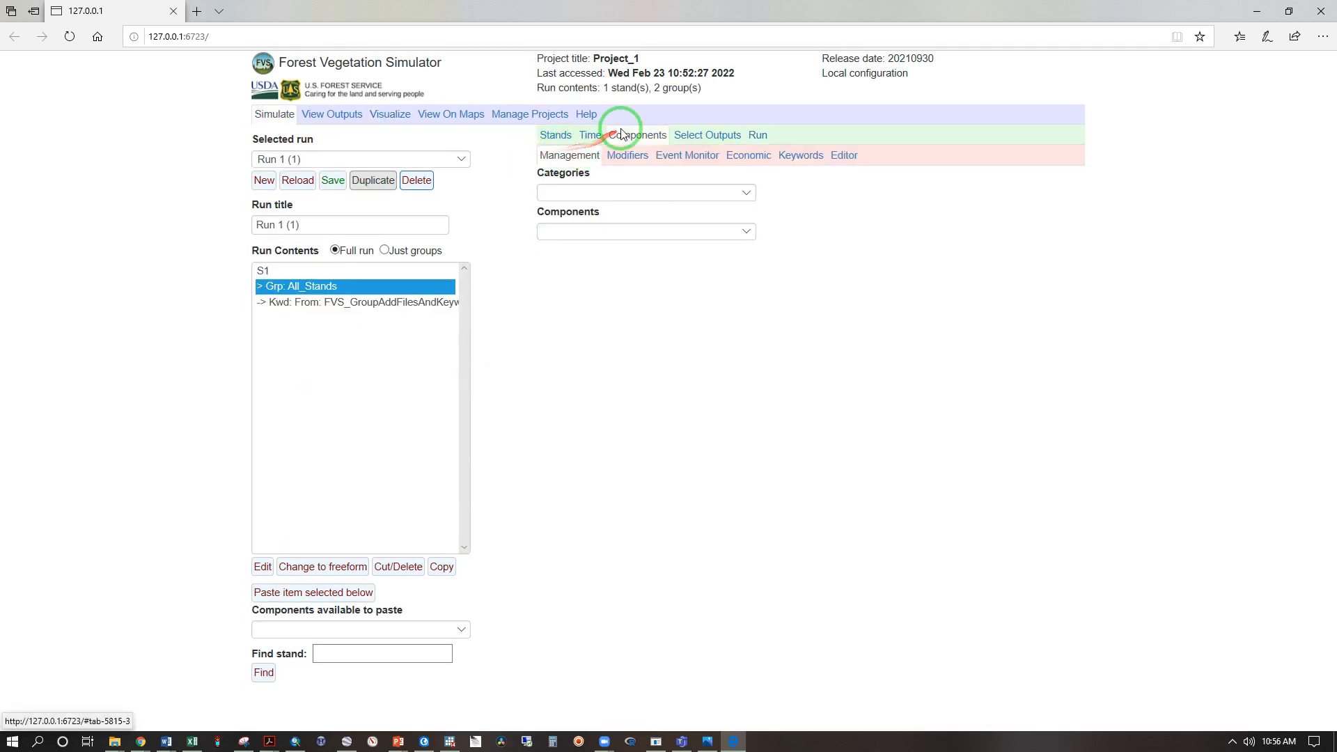
left_click(747, 195)
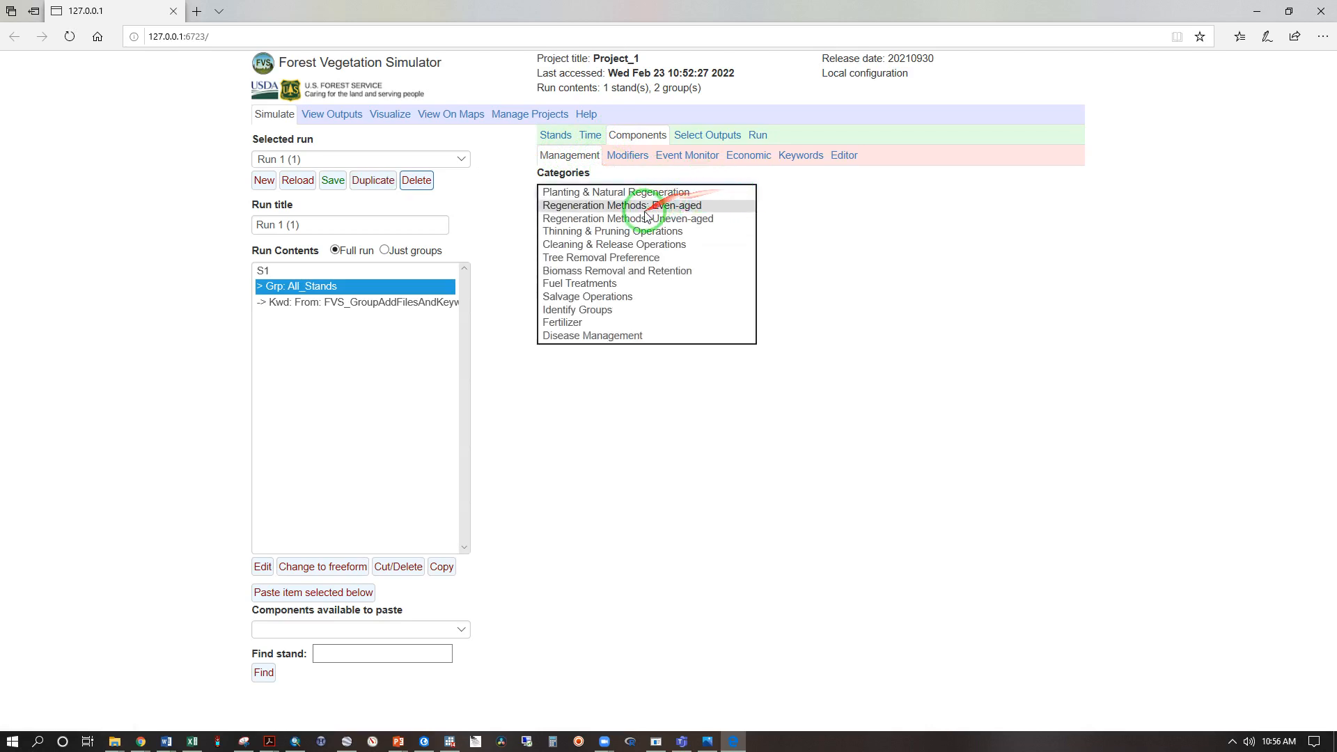
left_click(641, 231)
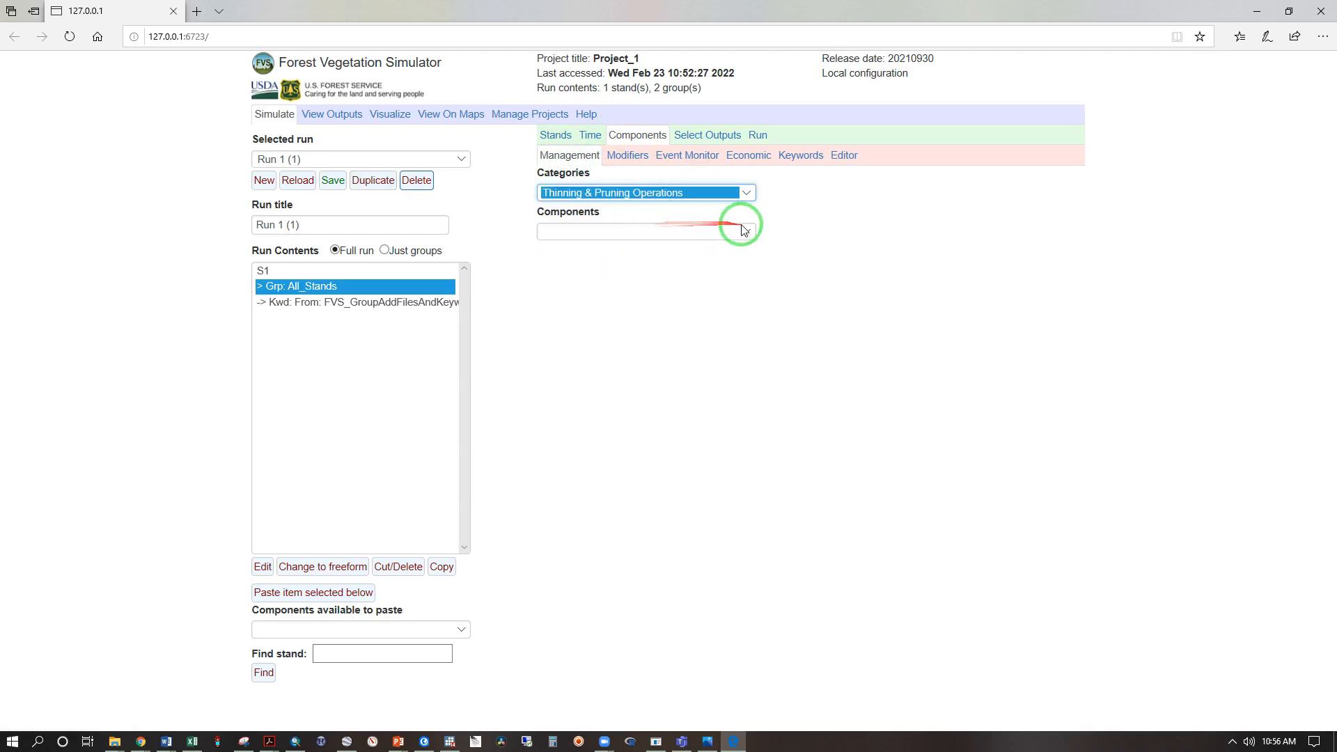
left_click(745, 229)
left_click(660, 231)
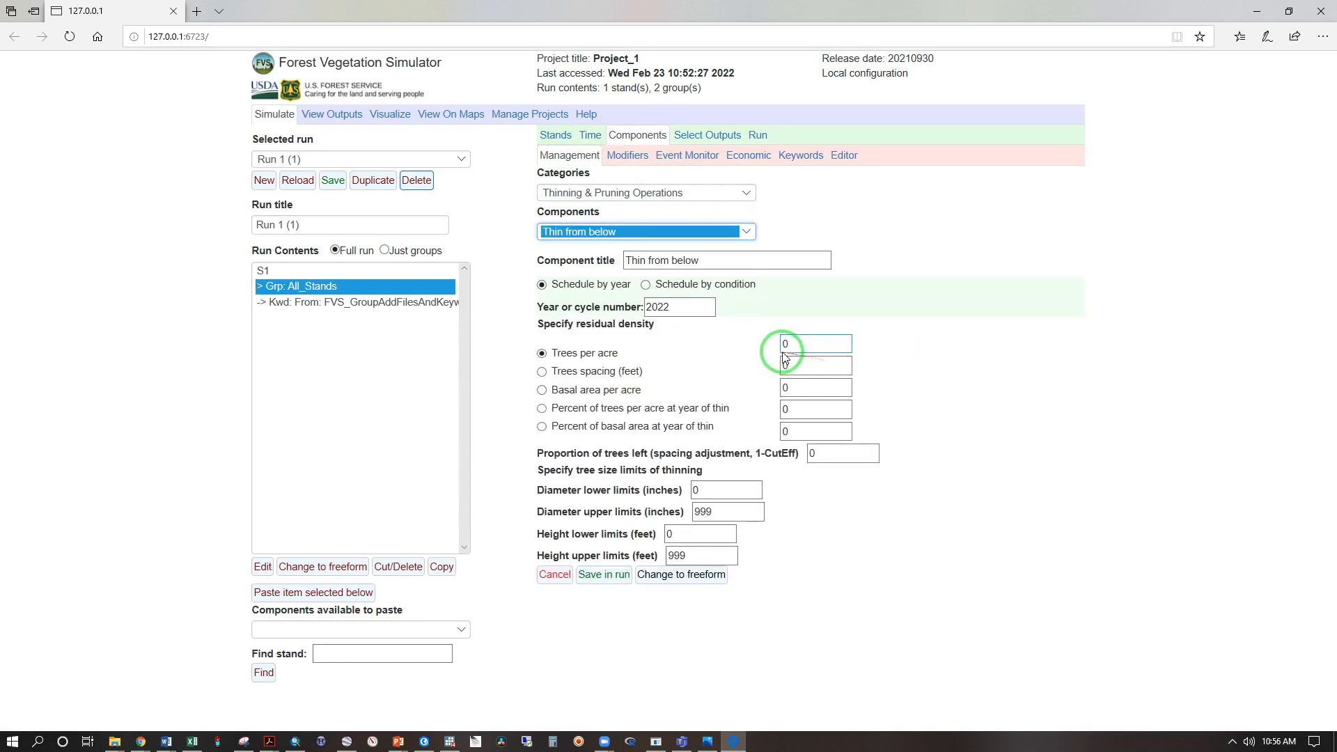
- Save the thinning in the run with a residual density of 400 trees per acre, and save and run the simulation
left_click(810, 343)
left_click_drag(810, 343, 755, 335)
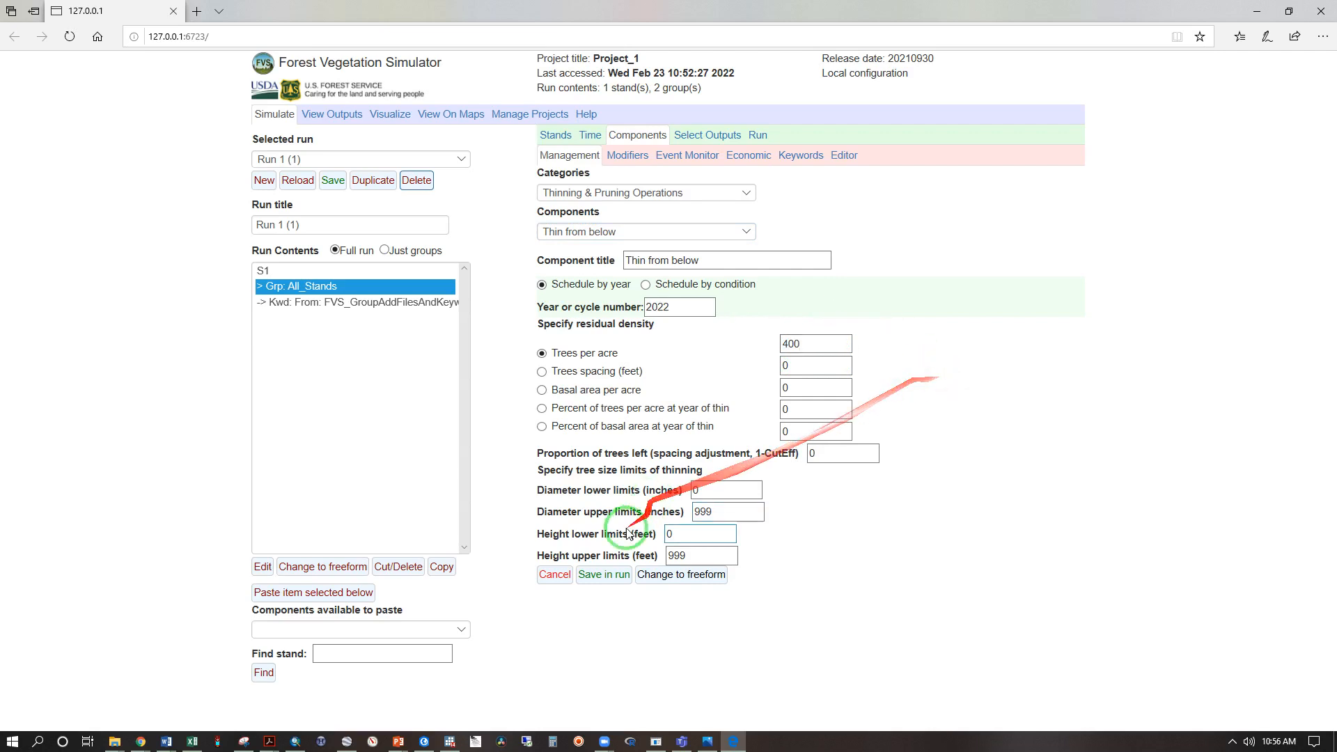
left_click(604, 575)
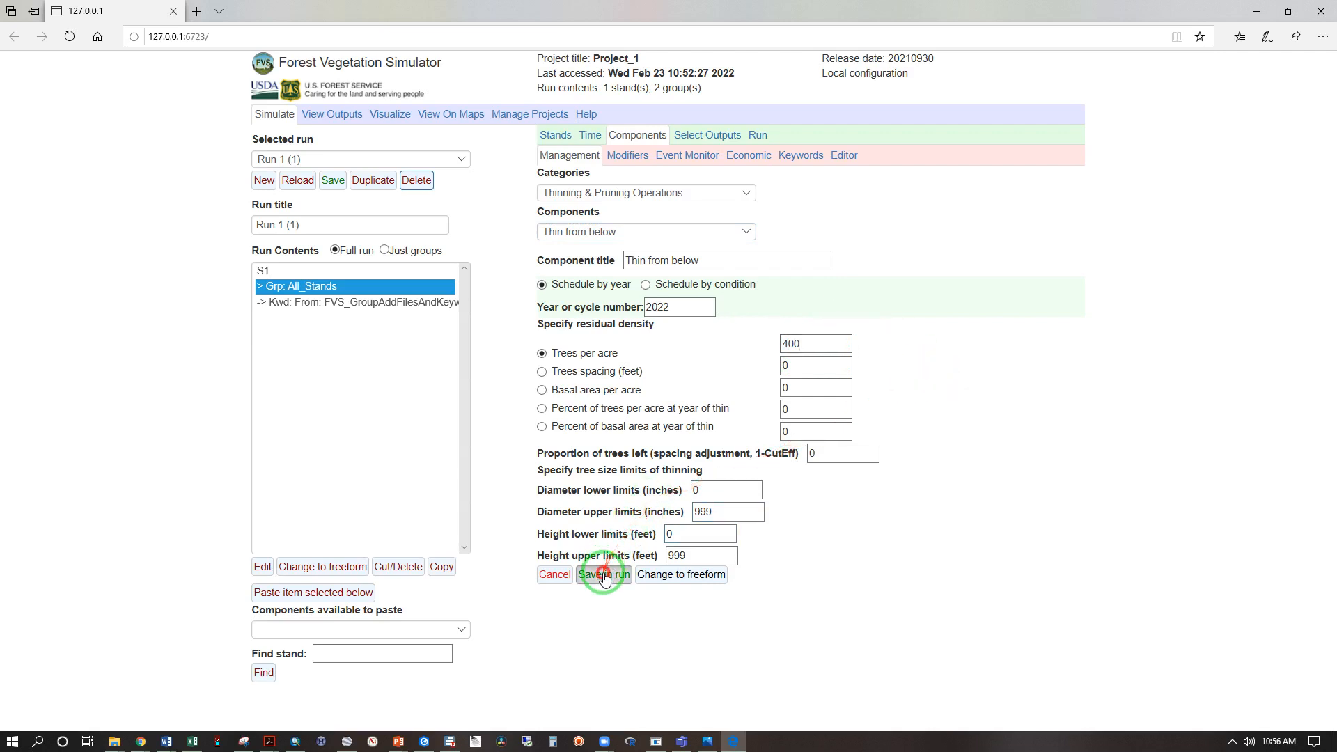
left_click(763, 135)
left_click(583, 237)
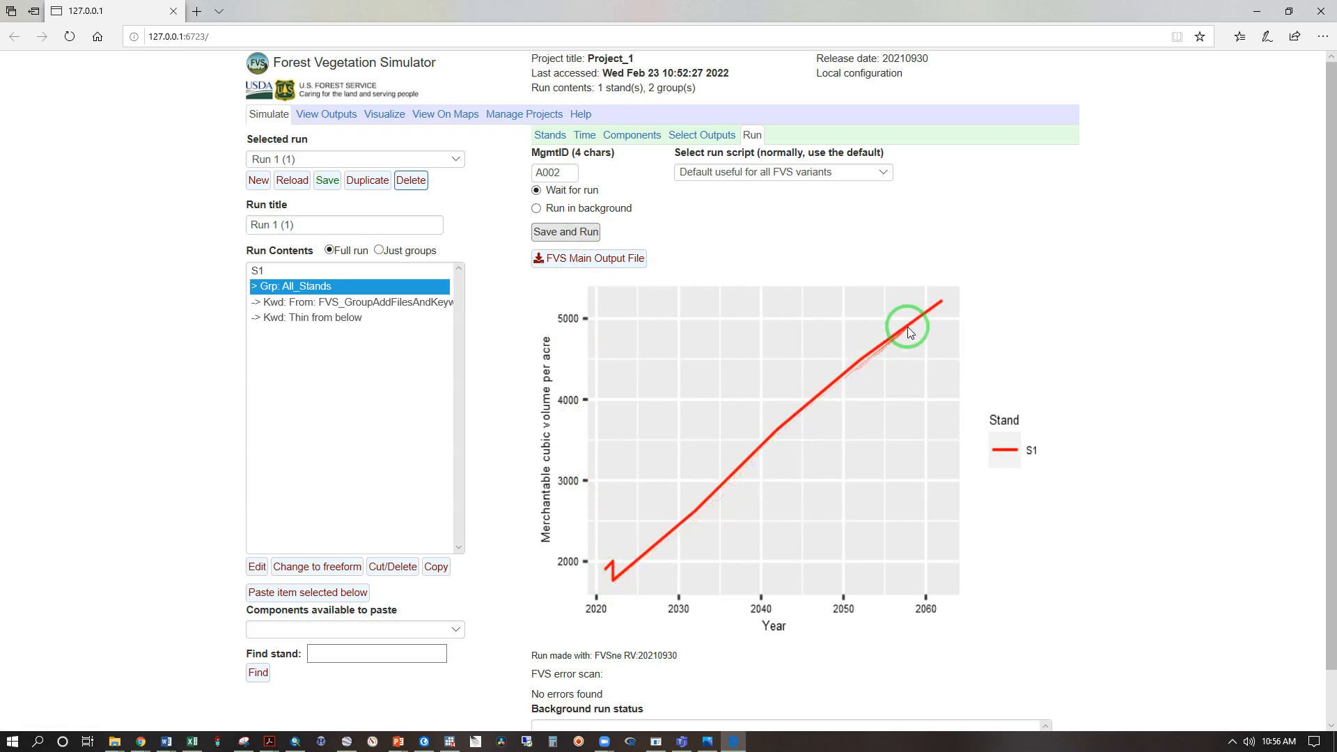
- Visualize stand S1 in 2022, comparing Run 1 at the beginning of the cycle with Run 1 (1) post cutting
left_click(384, 116)
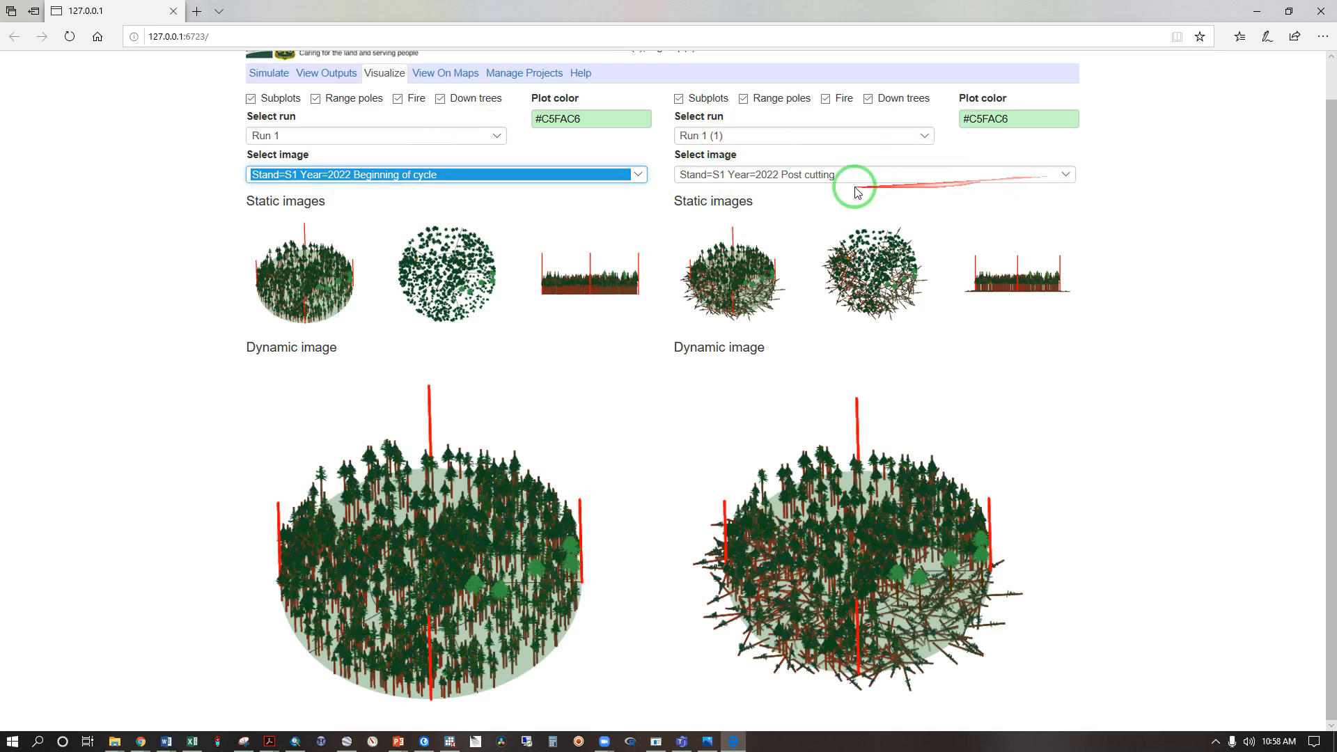
left_click(802, 178)
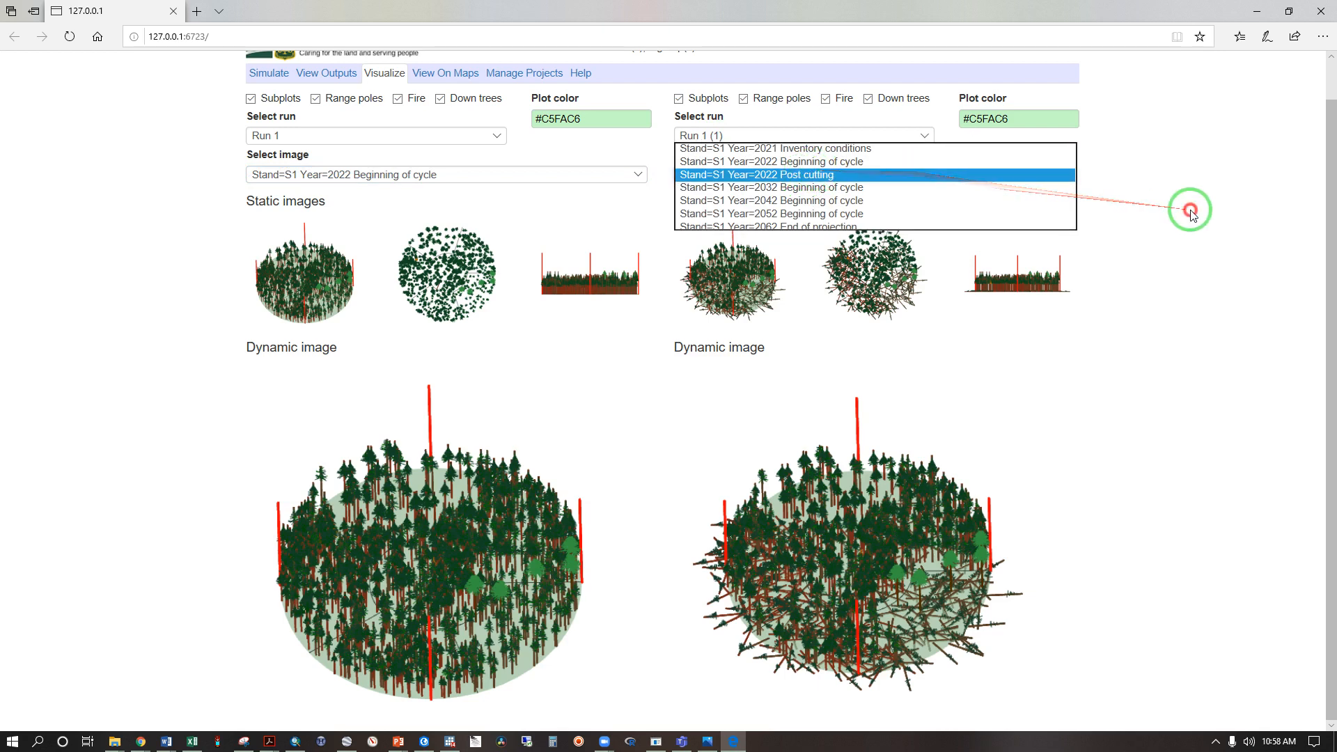
left_click(1105, 209)
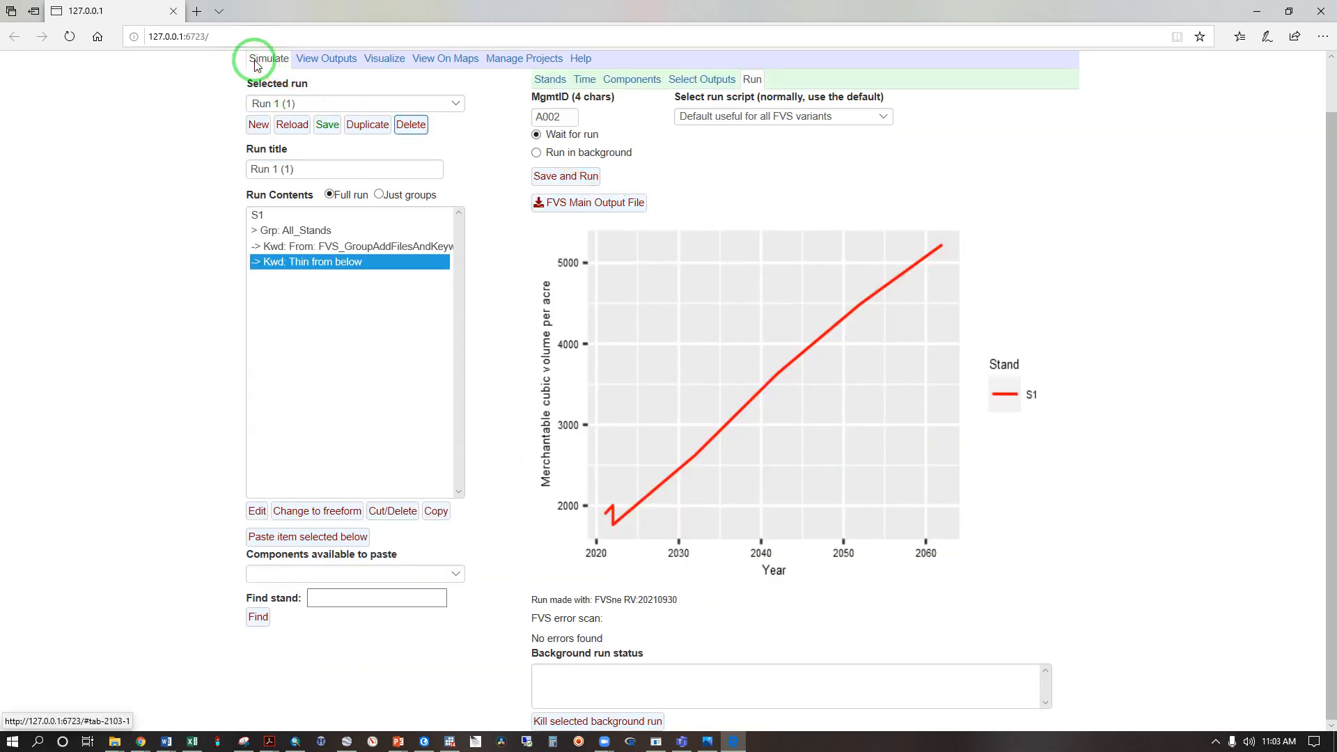
- Open the FVS main output file of Run 1 (1) in Notepad and examine its summary statistics
left_click(598, 203)
left_click(717, 711)
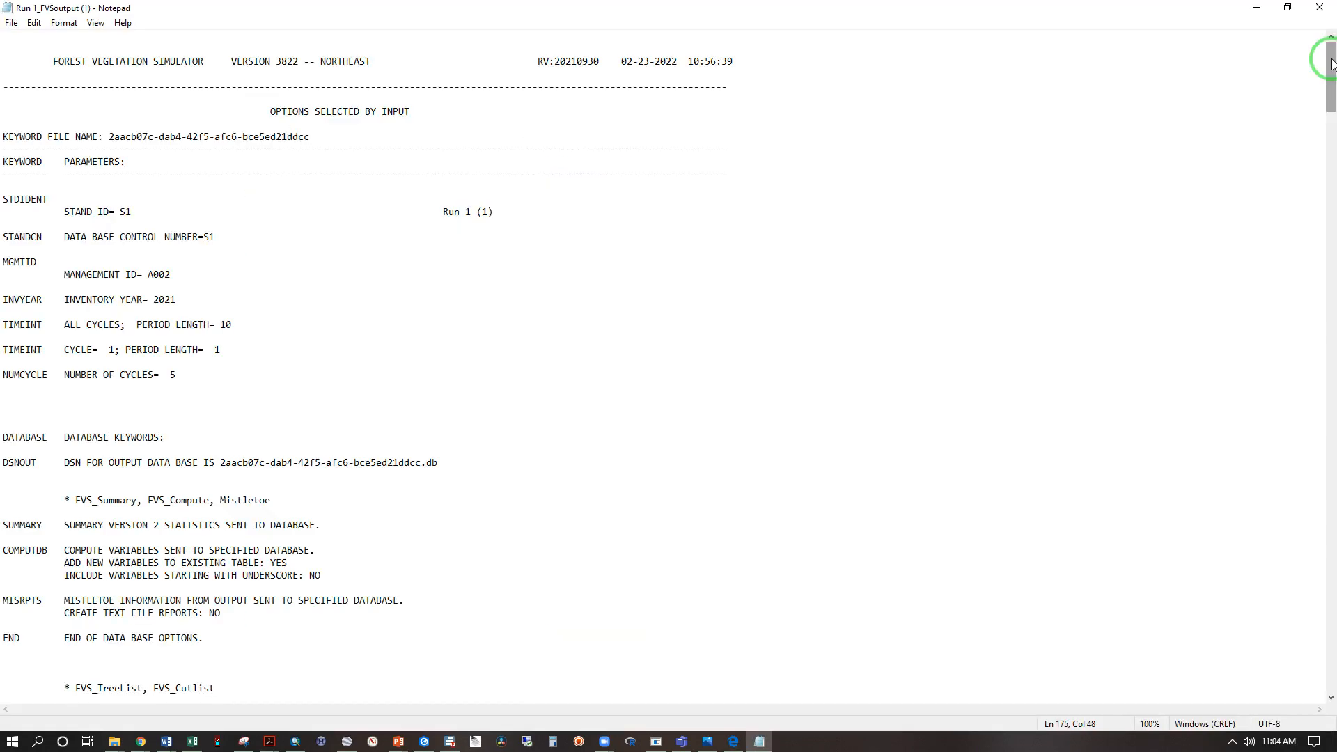
left_click_drag(1332, 64, 1246, 626)
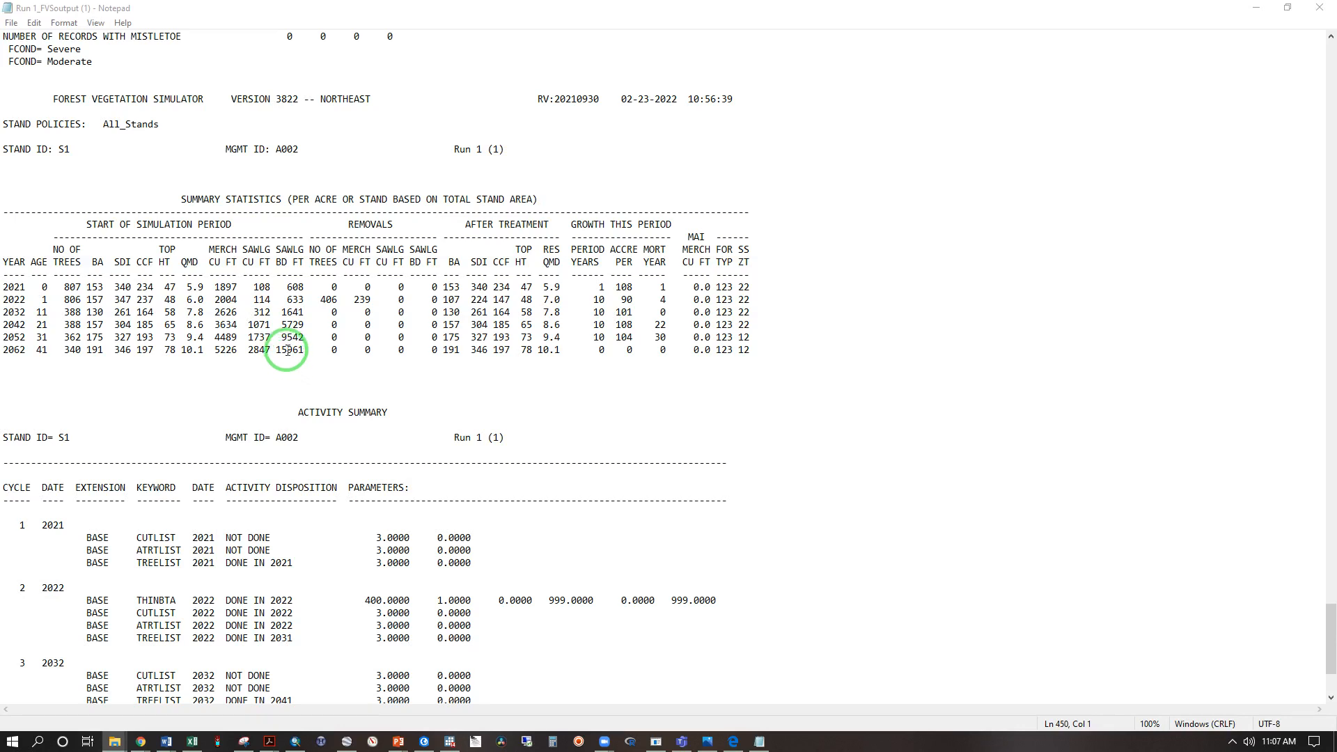
- Switch to the 2019 Stumpage Price Report in Adobe Acrobat to view the stumpage prices for all counties
key("alt+Tab")
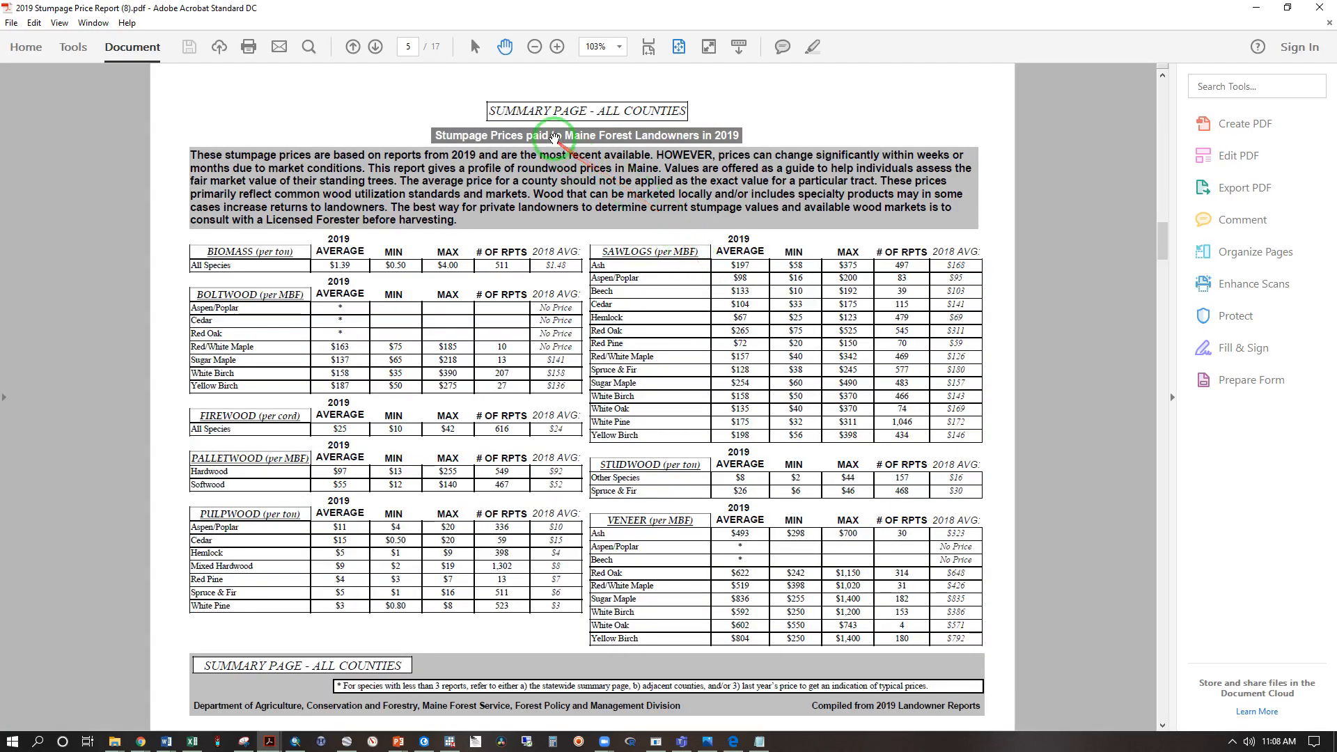